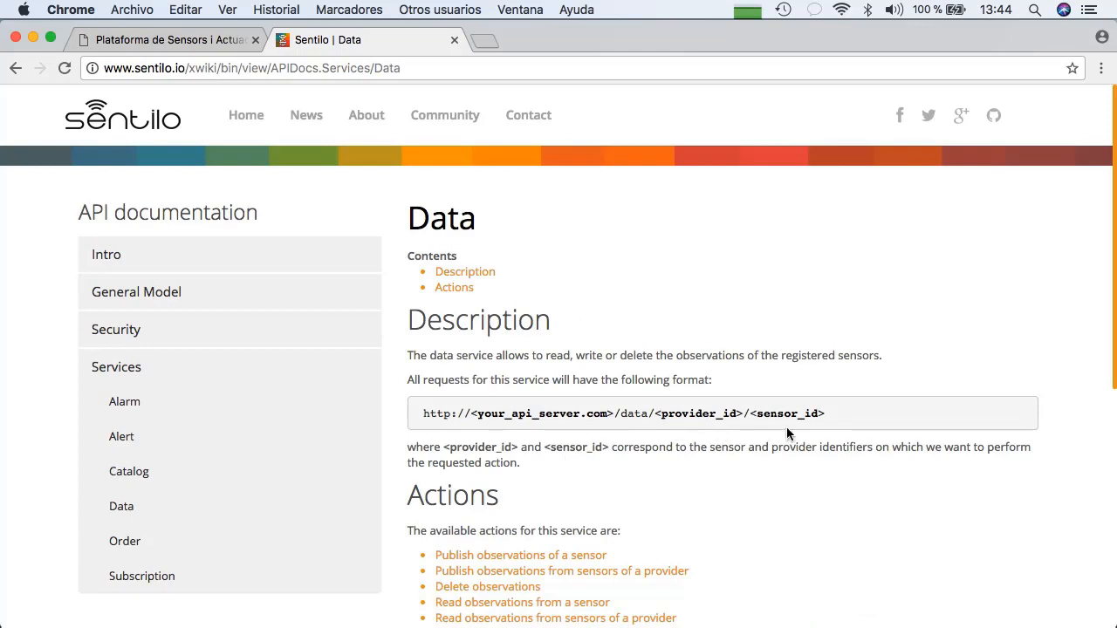
Open the Data service documentation on publishing observations of a sensor and examine the abbreviated and normal request examples
scroll(765, 466, "down", 4)
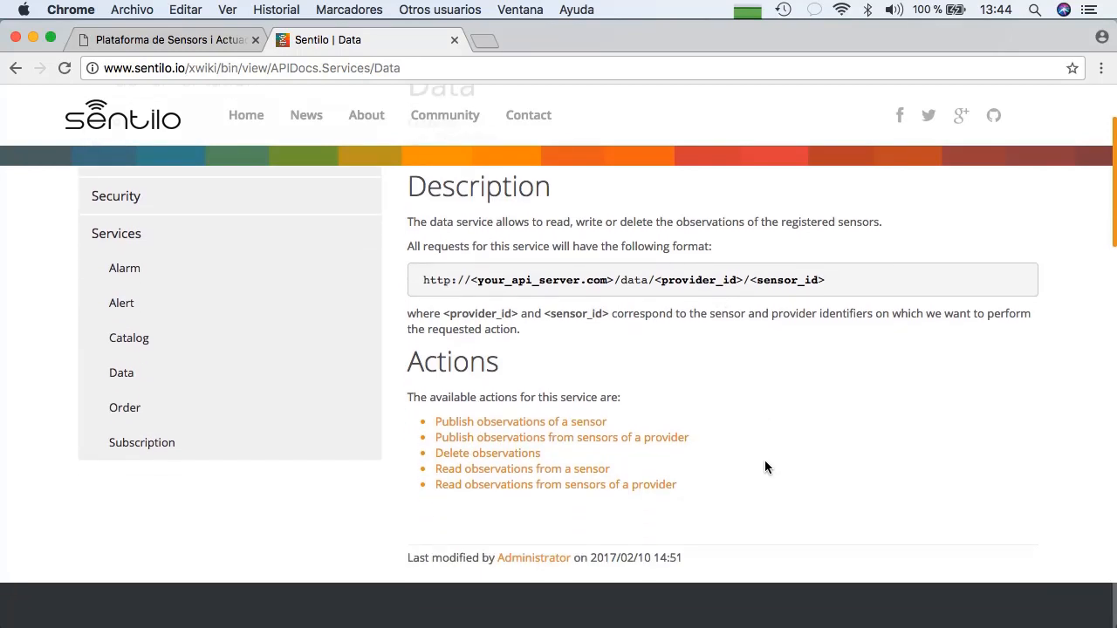
left_click(495, 379)
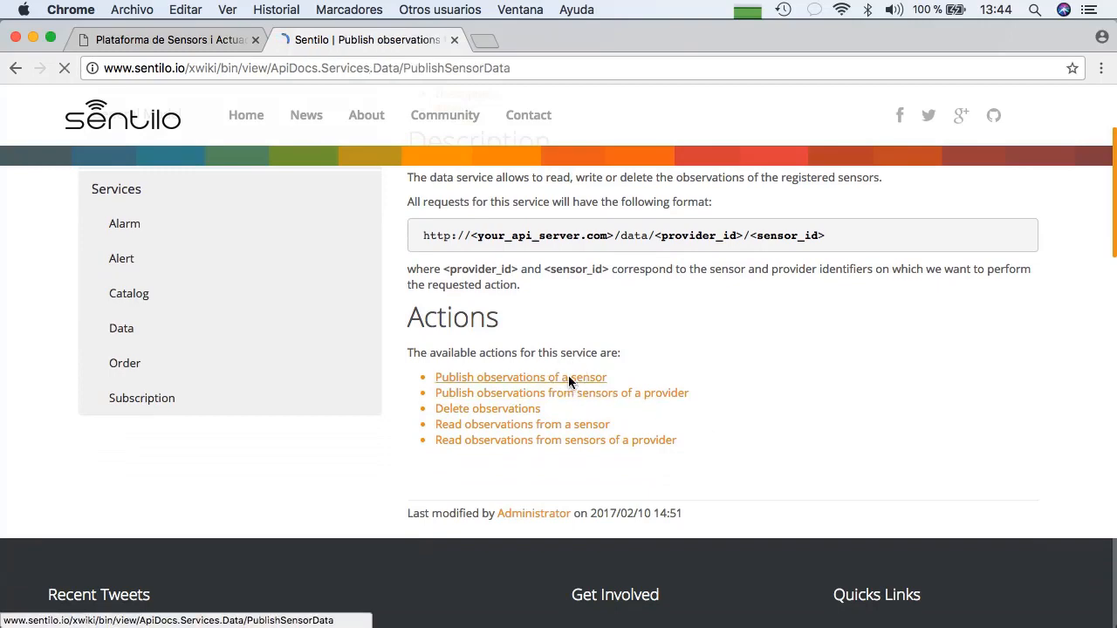
scroll(569, 382, "down", 5)
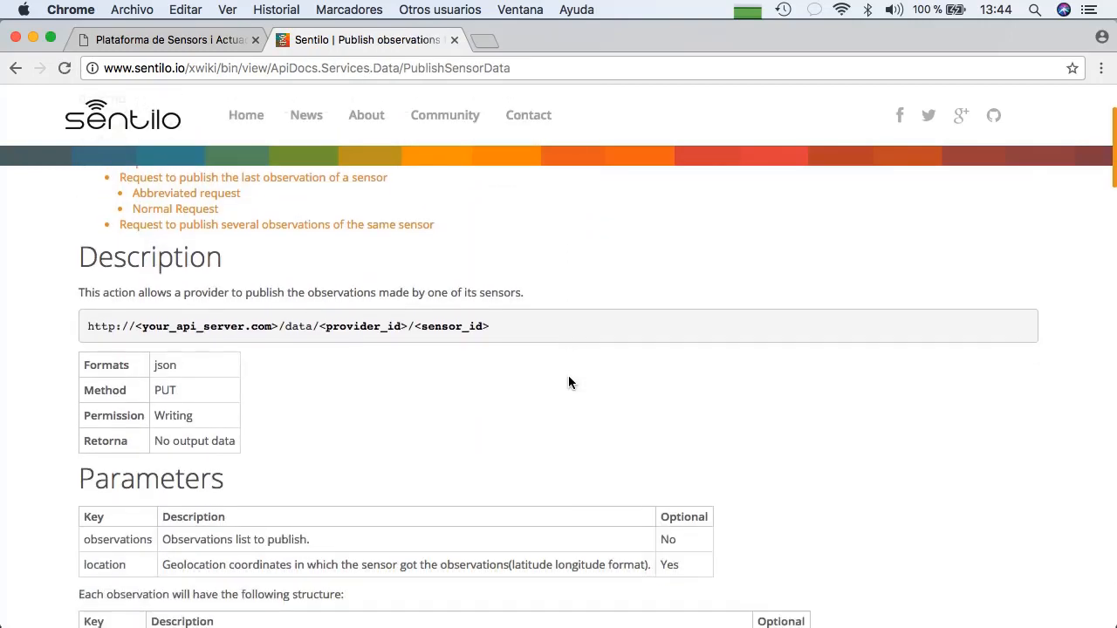
scroll(568, 383, "down", 8)
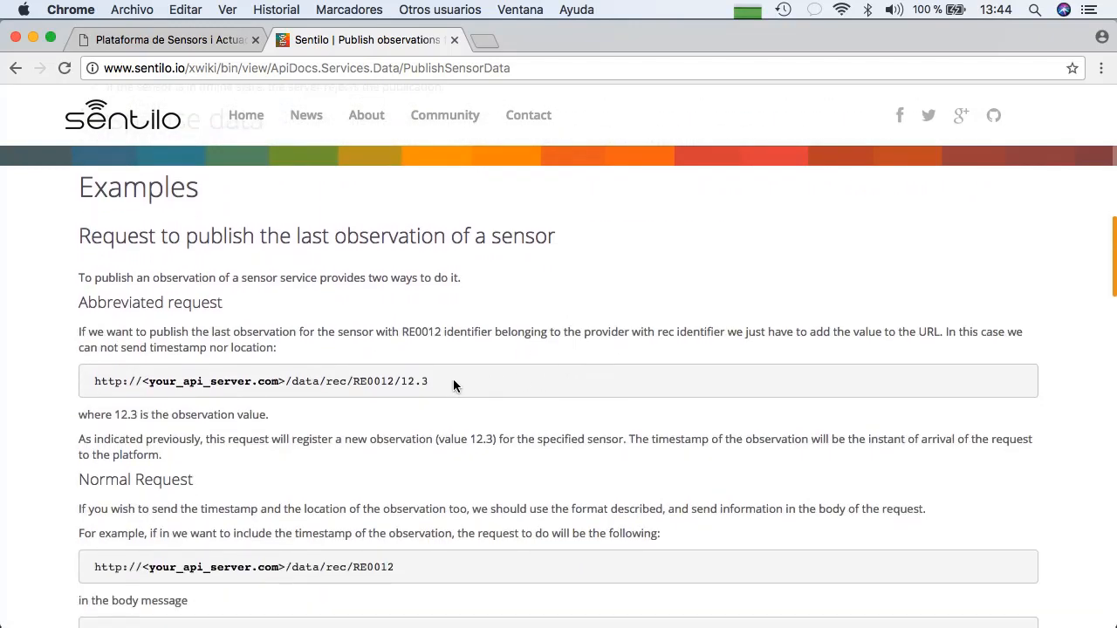
scroll(452, 383, "down", 4)
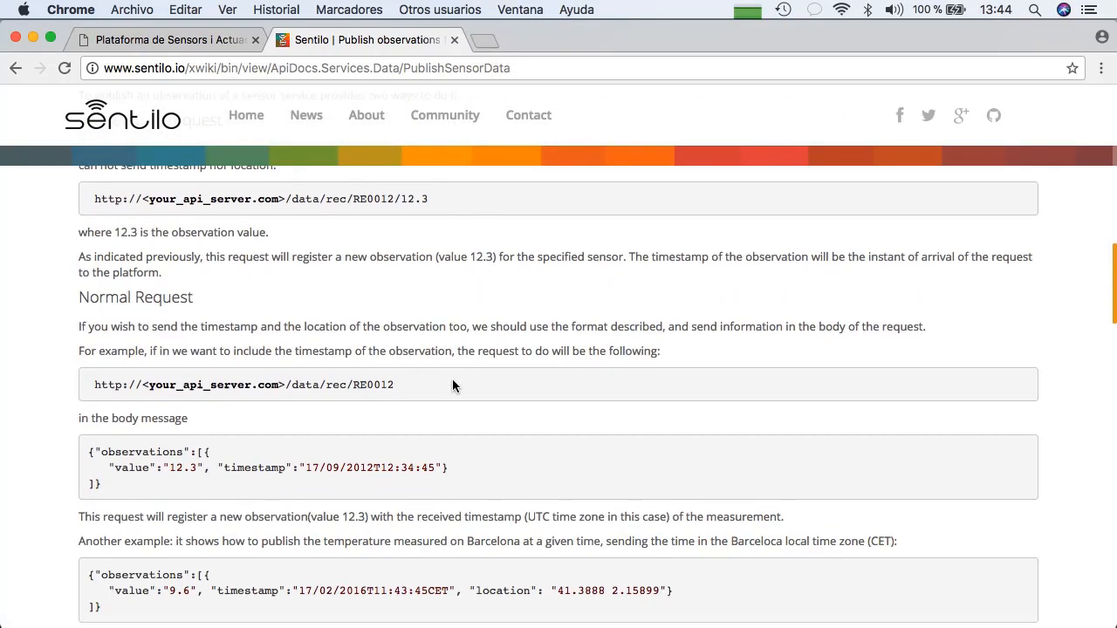
scroll(452, 381, "down", 1)
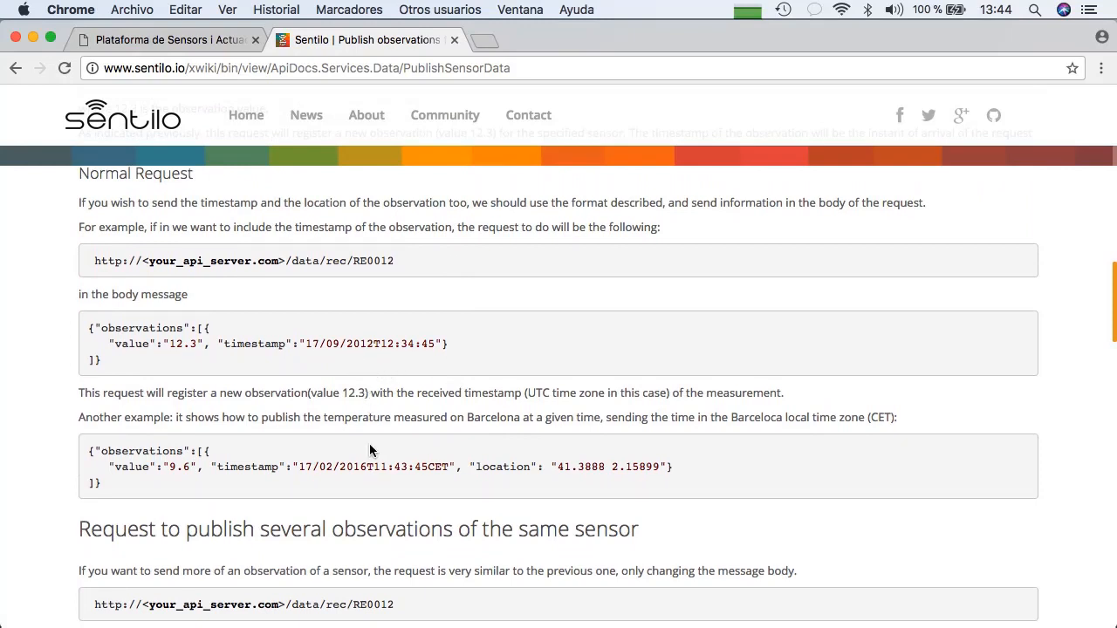
Open the details of provider my_org_prov1 in the Thingtia administration and copy its authorization token
left_click(181, 43)
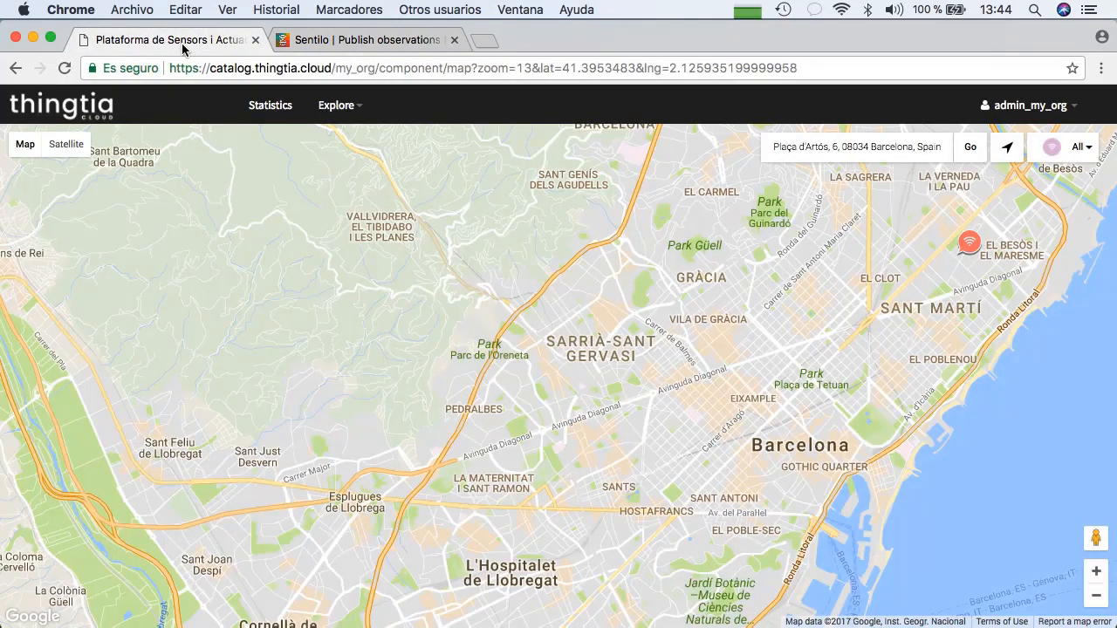
left_click(982, 106)
mouse_move(1004, 136)
left_click(922, 208)
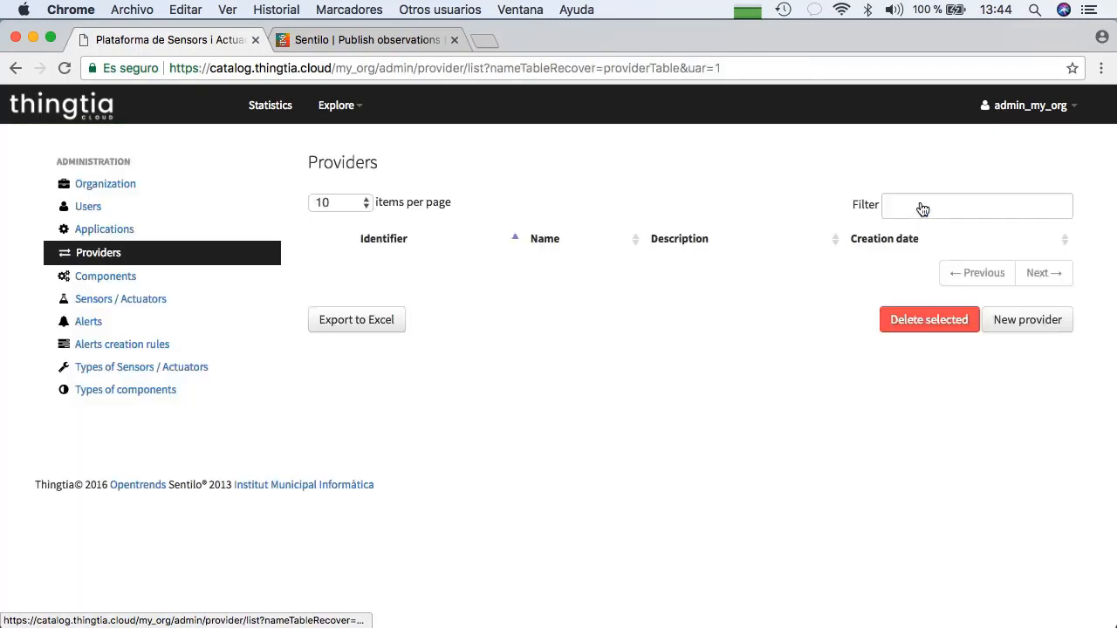
left_click(427, 273)
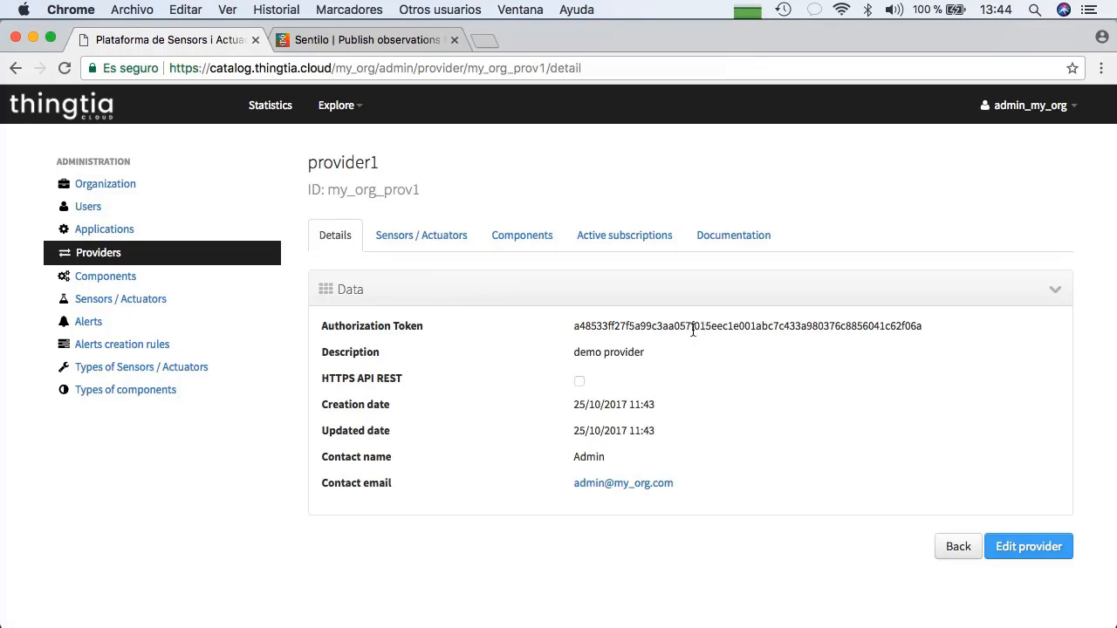
double_click(693, 330)
key("super+c")
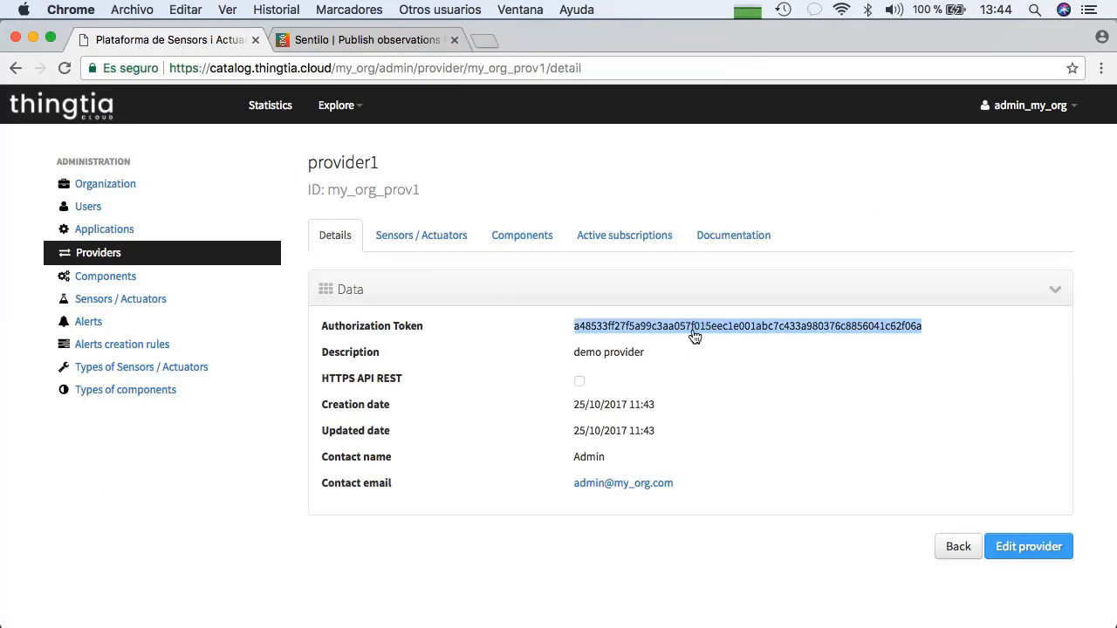
Switch to Brackets and replace the identity_key value in the send_cpu_temp.sh curl command with the copied authorization token
key("super+Tab")
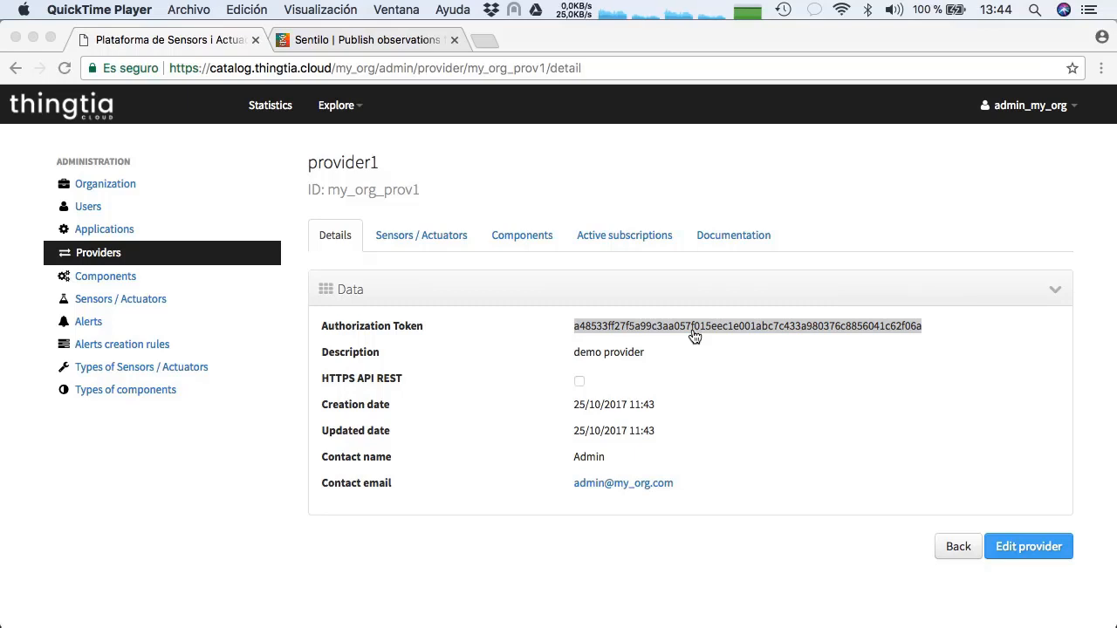
key("super+Tab")
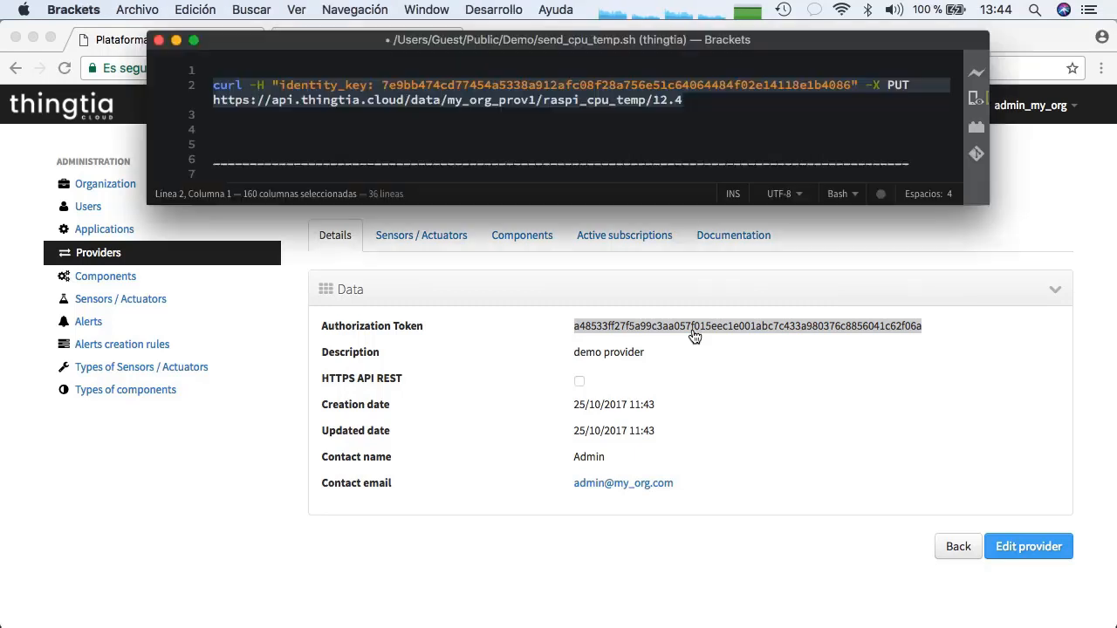
left_click(580, 130)
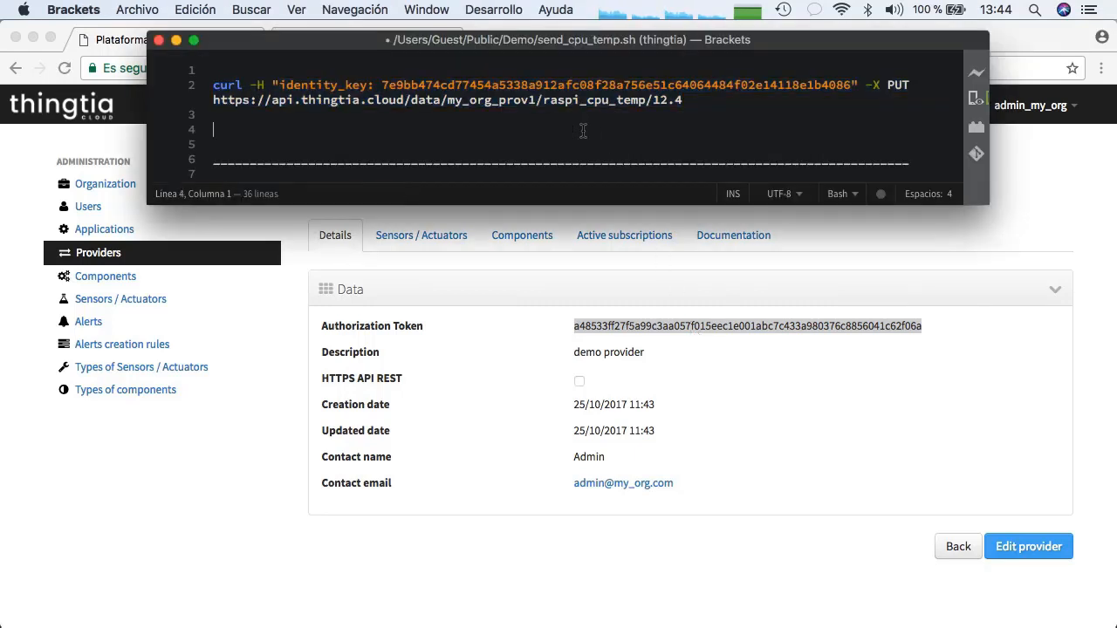
double_click(559, 85)
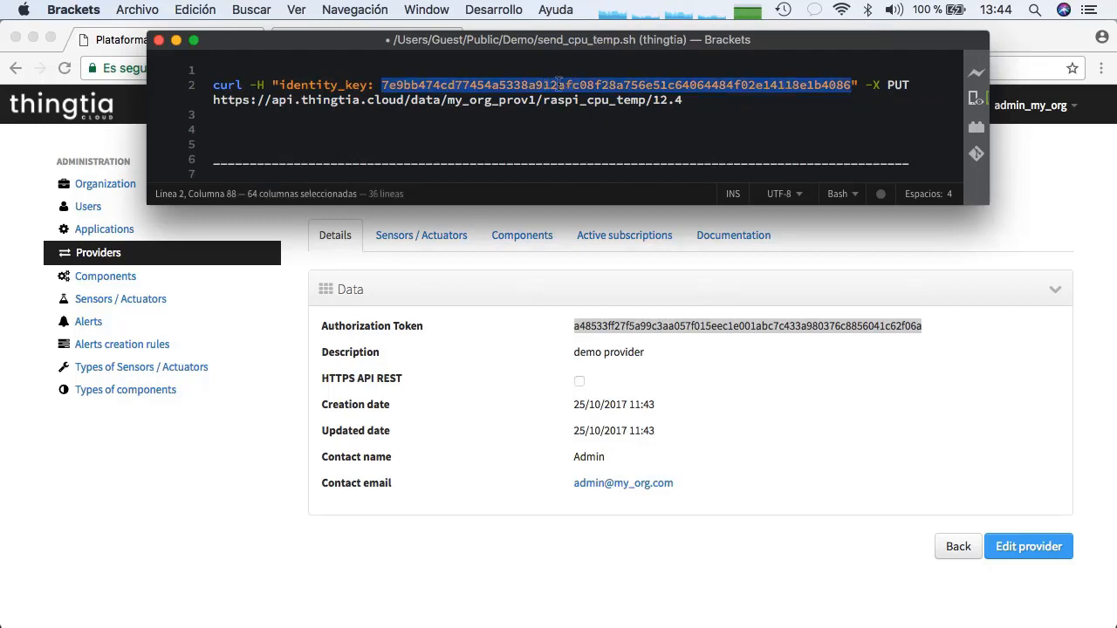
key("super+v")
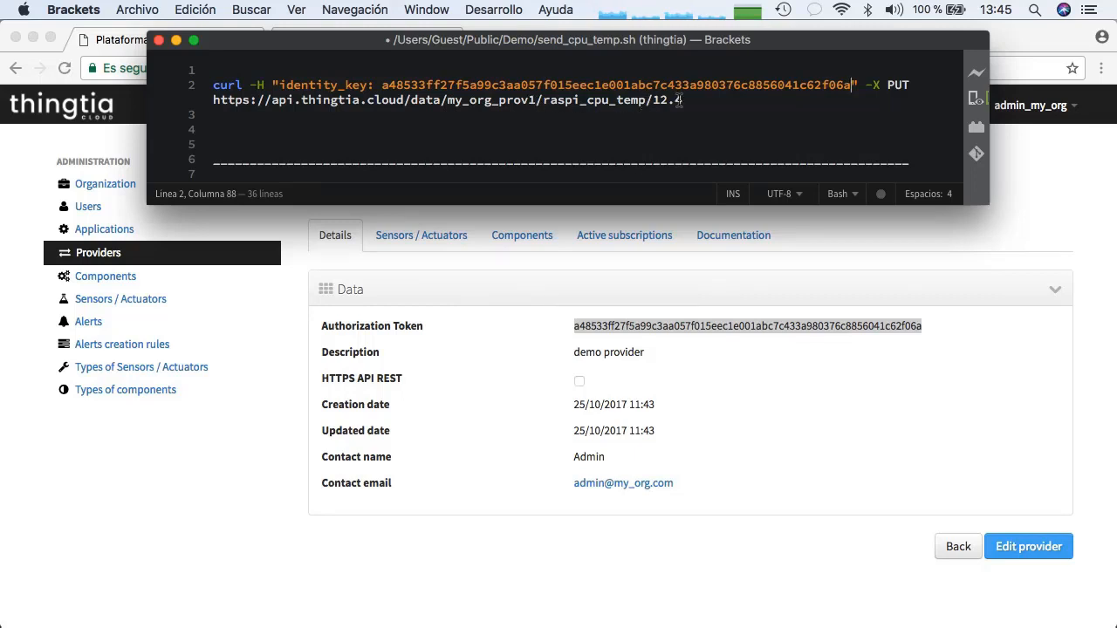
Copy the full curl command and run it in the Raspberry Pi Terminal session to publish 12.4 for raspi_cpu_temp
left_click_drag(686, 100, 420, 89)
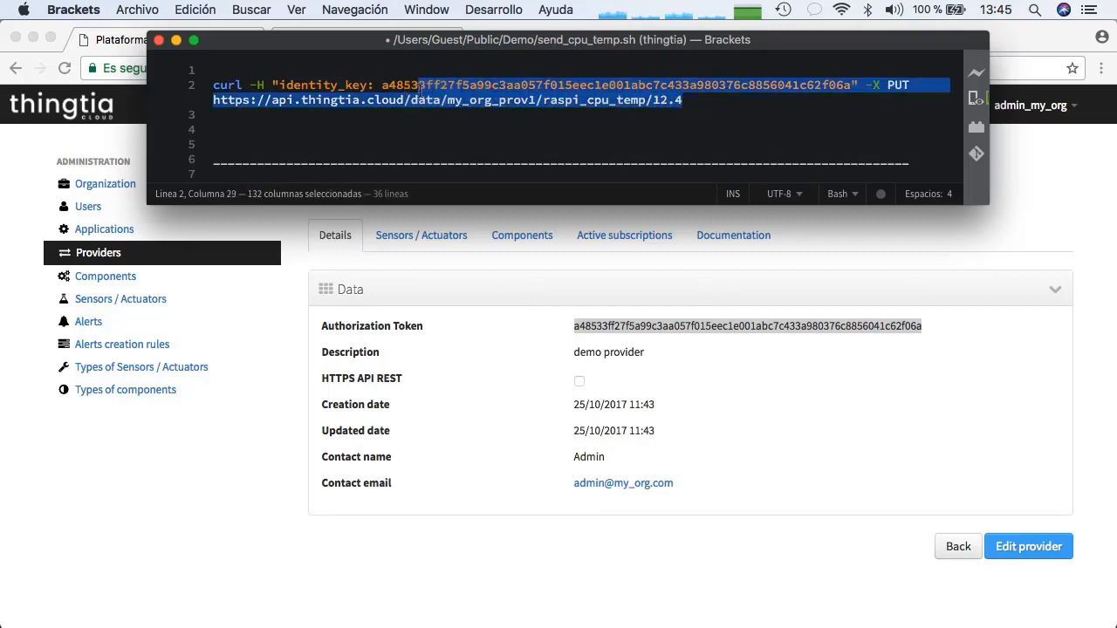
key("shift+Up")
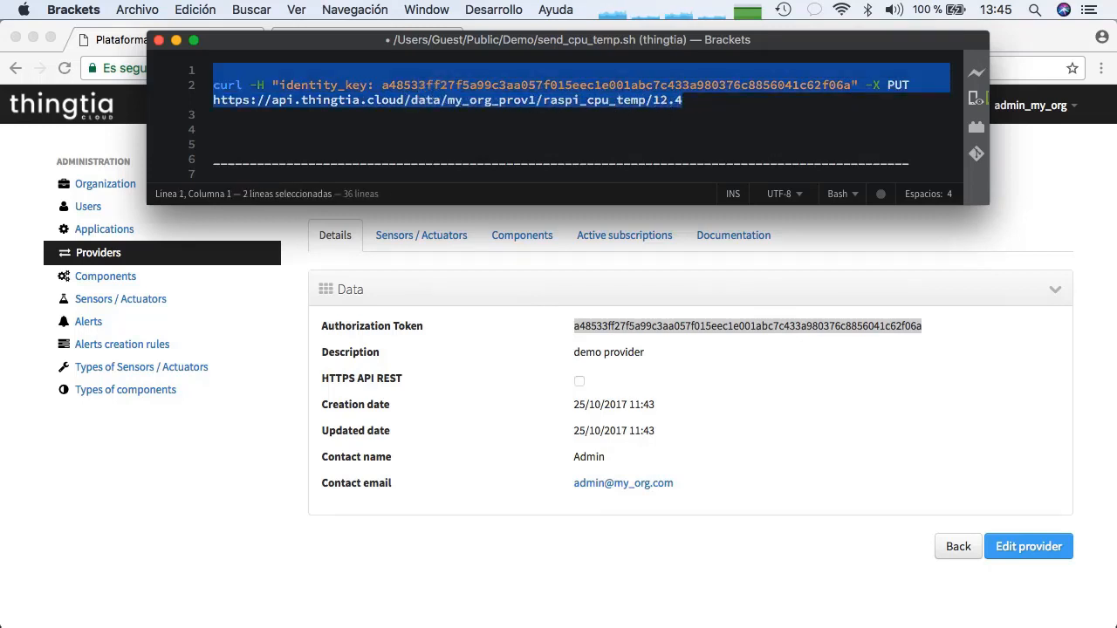
key("super+c")
key("super+Tab")
key("super+v")
key("Return")
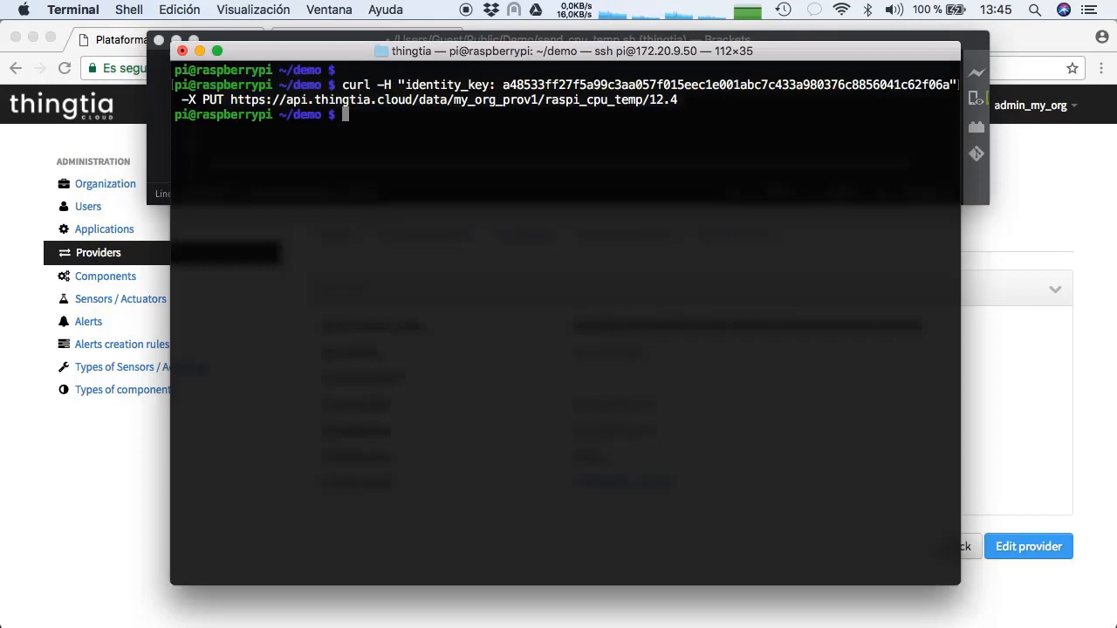
Switch to Chrome, open the raspberry component from the Universal viewer map, and examine its latest reading and activity chart
left_click(92, 482)
left_click(336, 105)
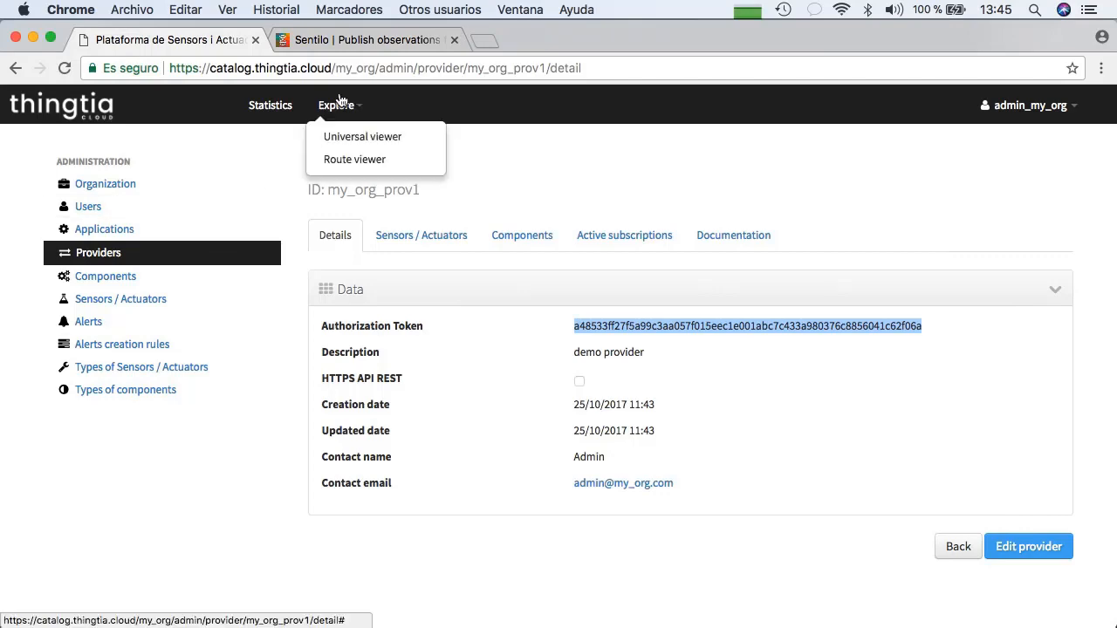
left_click(351, 138)
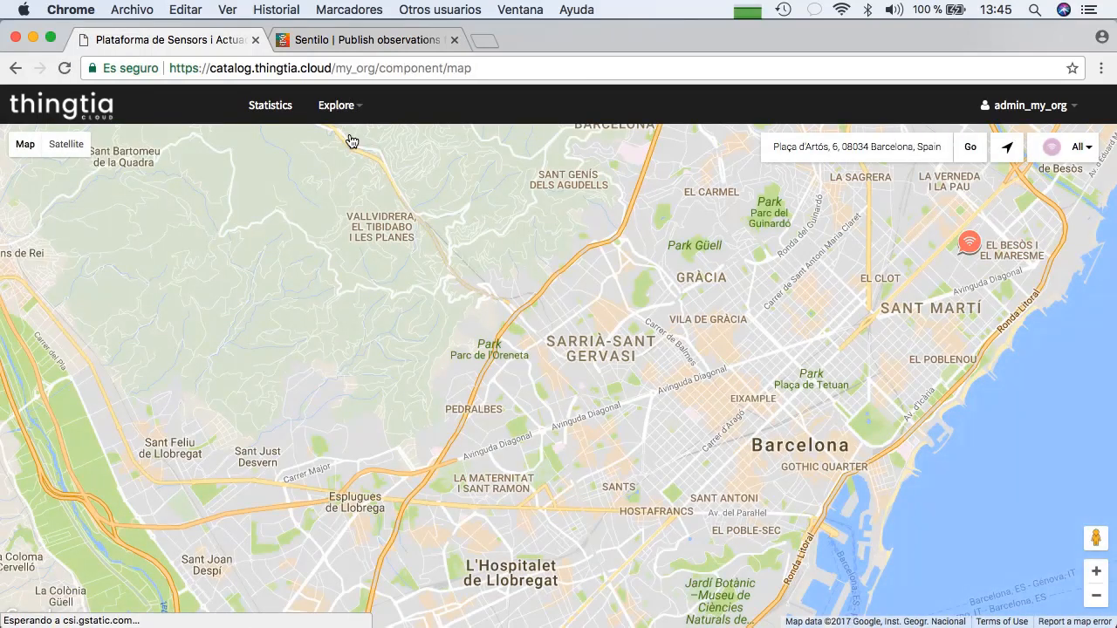
left_click(969, 246)
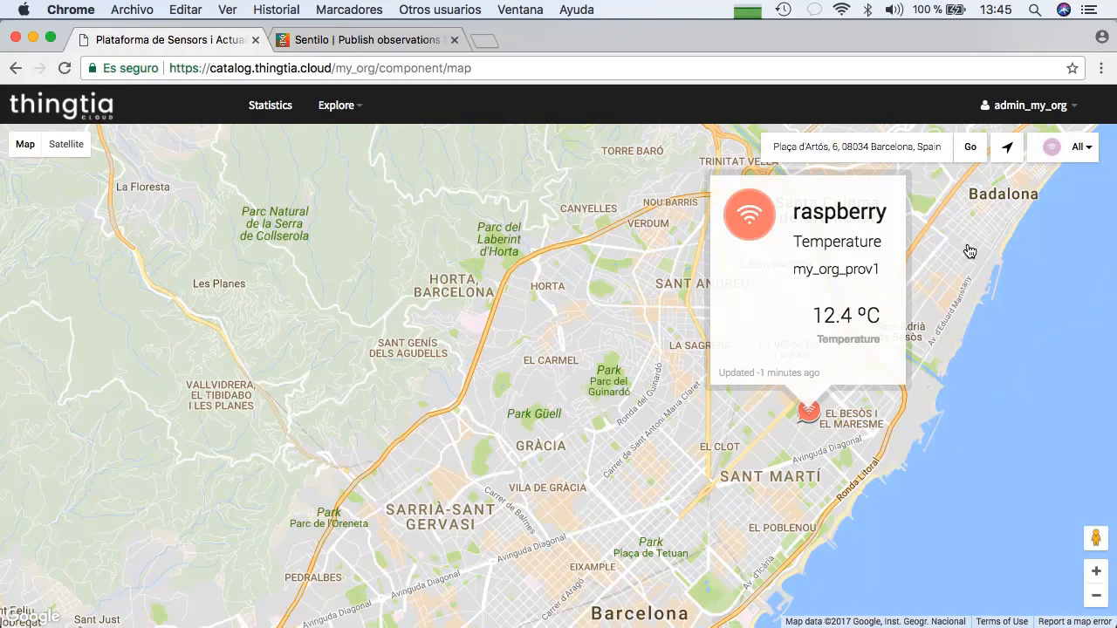
left_click(865, 212)
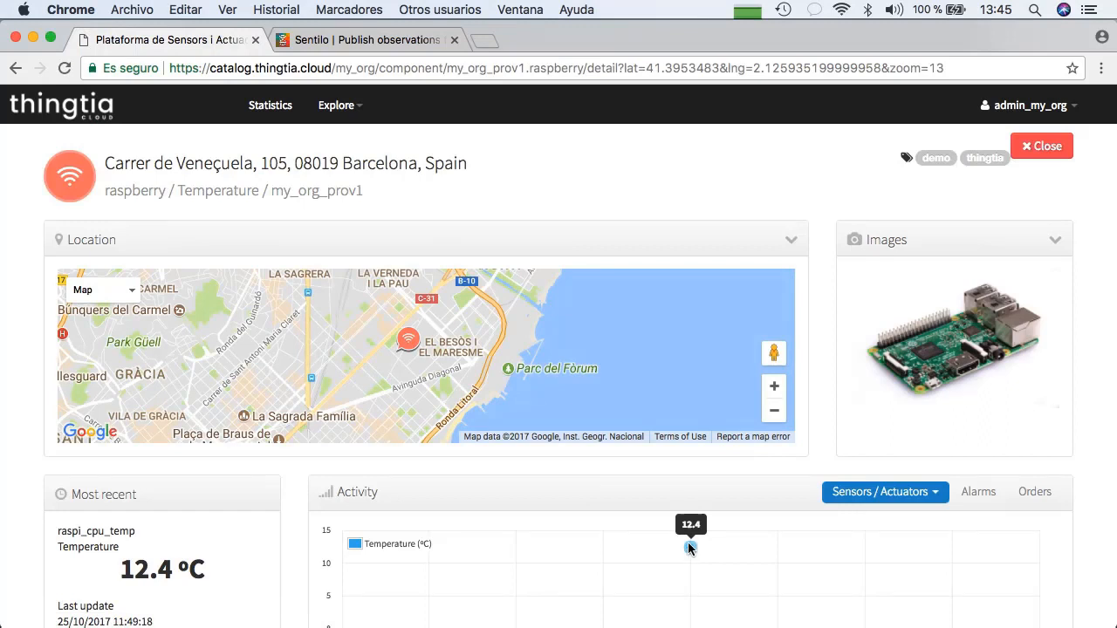
scroll(611, 500, "down", 2)
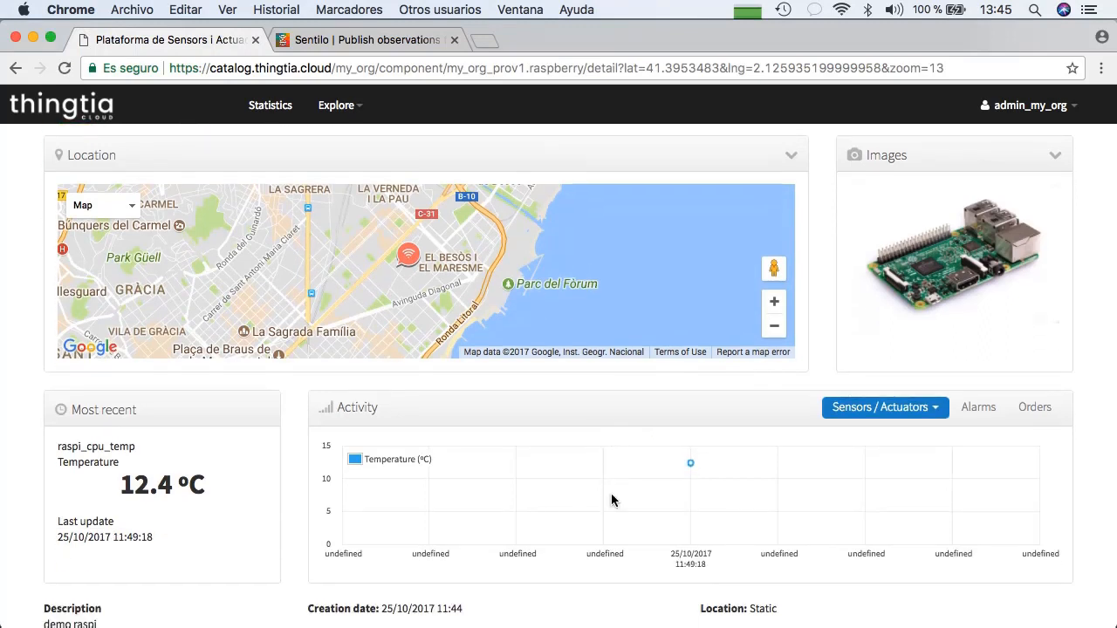
Rerun the curl command in Terminal with the value 13.5, and reload the raspberry component page in Chrome
key("super+Tab")
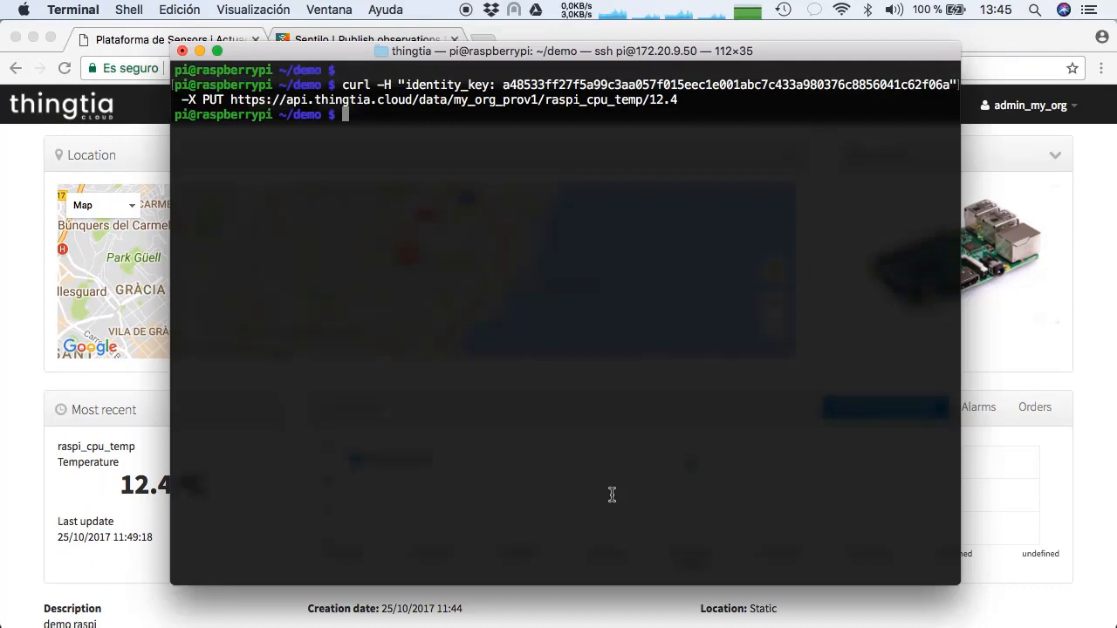
key("Up")
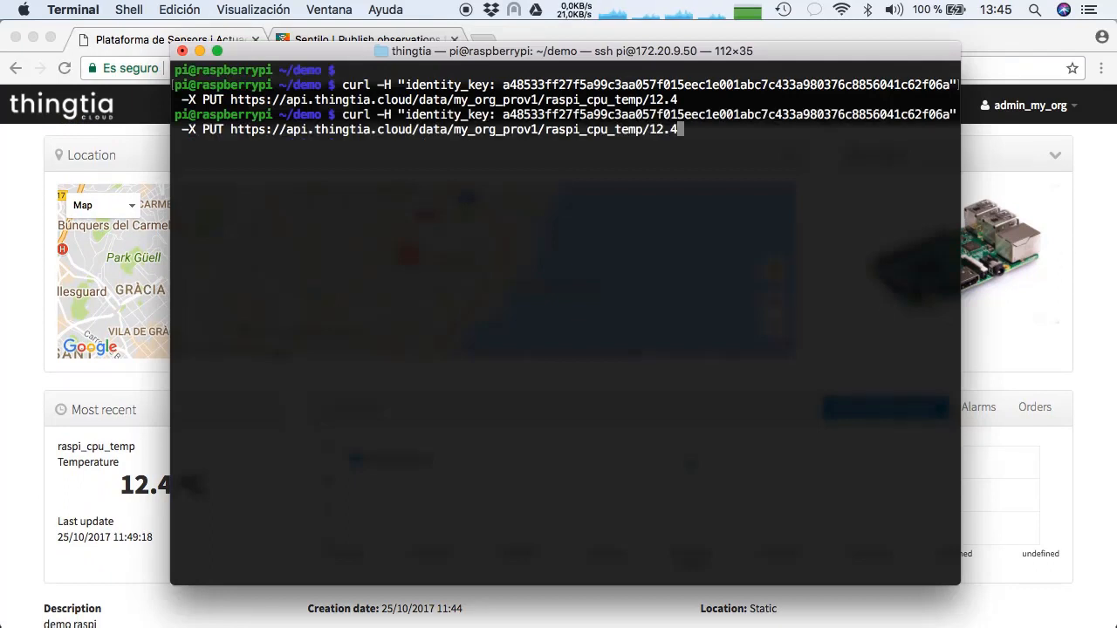
key("BackSpace")
key("BackSpace")
key("BackSpace")
type("3.5")
key("Return")
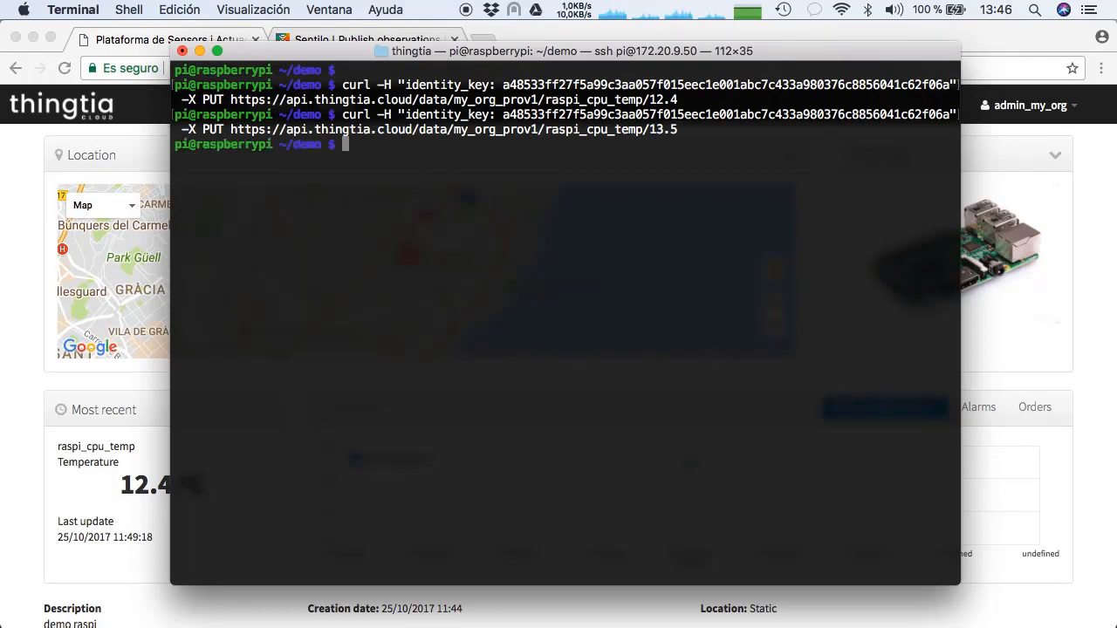
left_click(1018, 130)
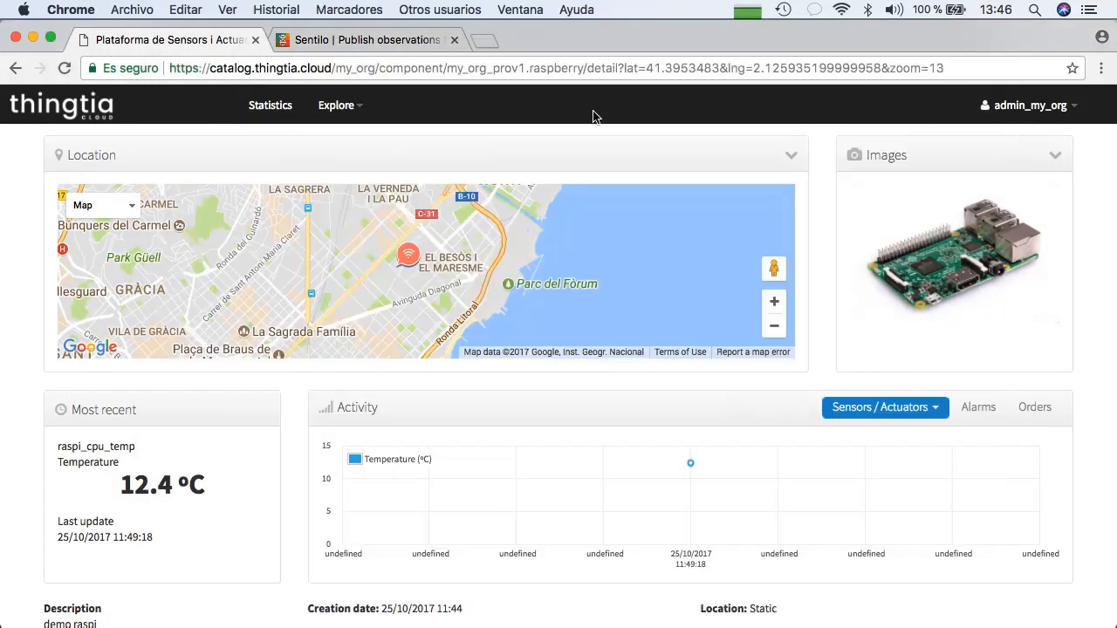
left_click(68, 57)
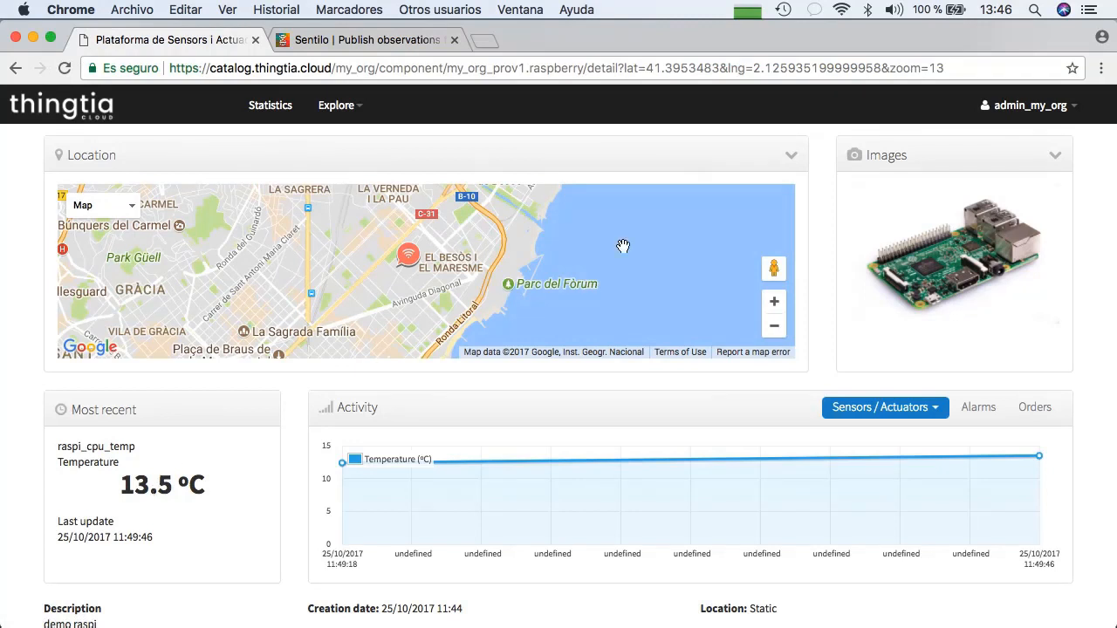
Open a blank new sensor form in the Sensors / Actuators administration
left_click(1018, 107)
mouse_move(1022, 137)
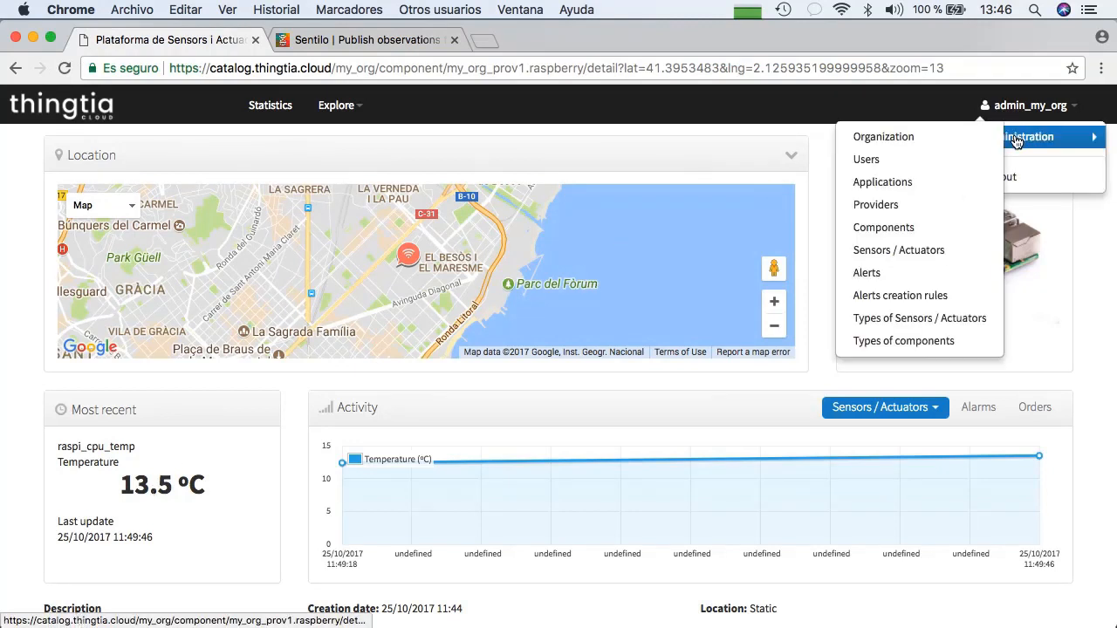
left_click(919, 252)
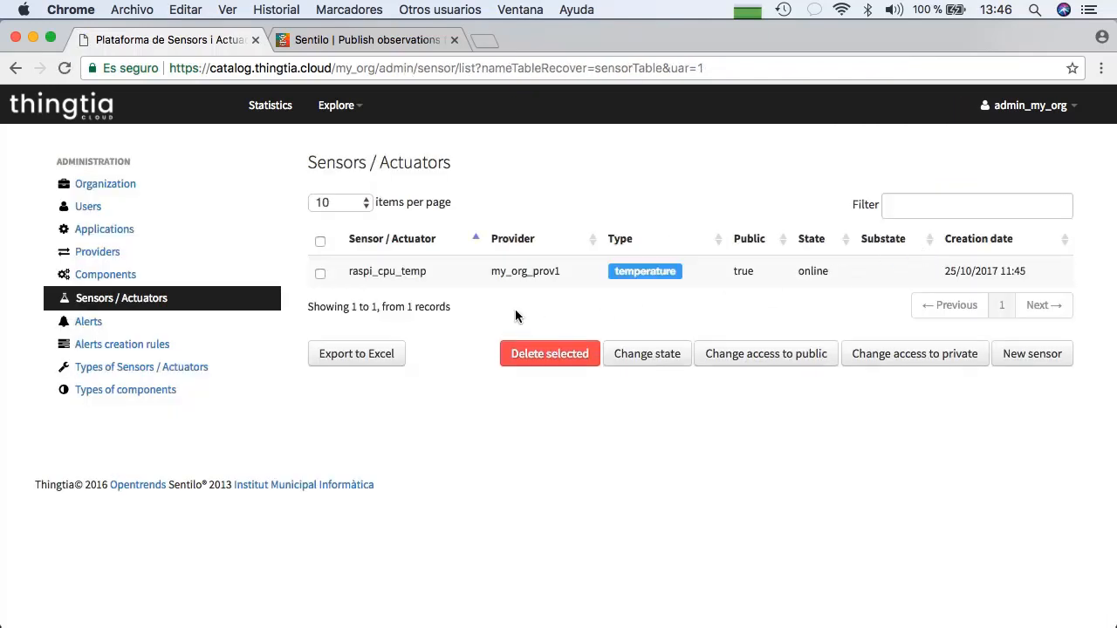
left_click(1066, 355)
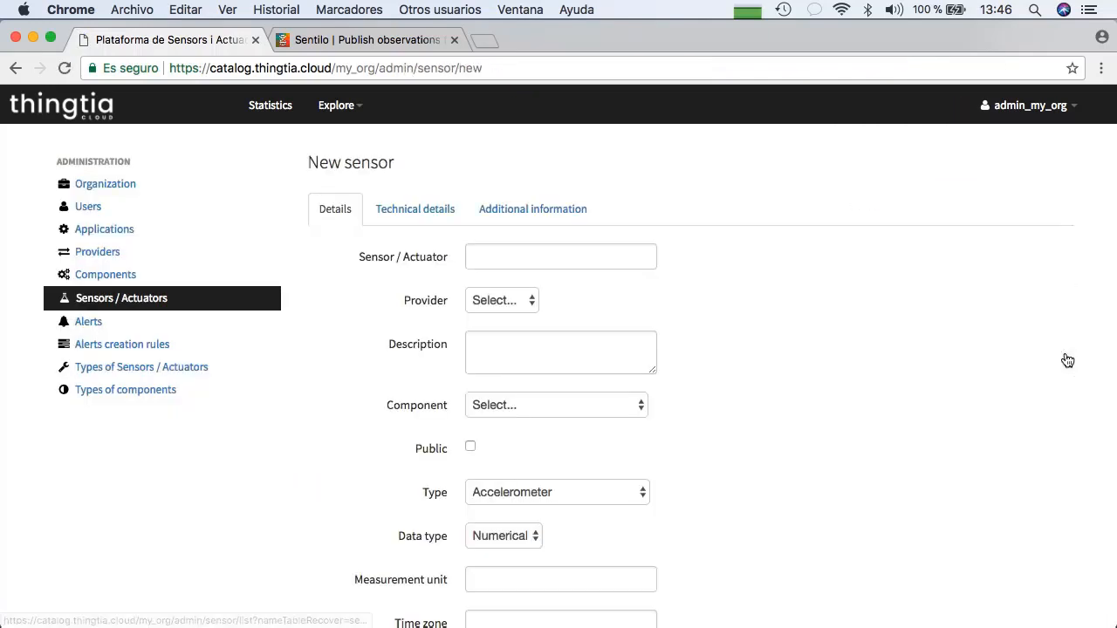
Name the new sensor raspi_gpu_temp and assign it to provider1
left_click(588, 263)
type("r")
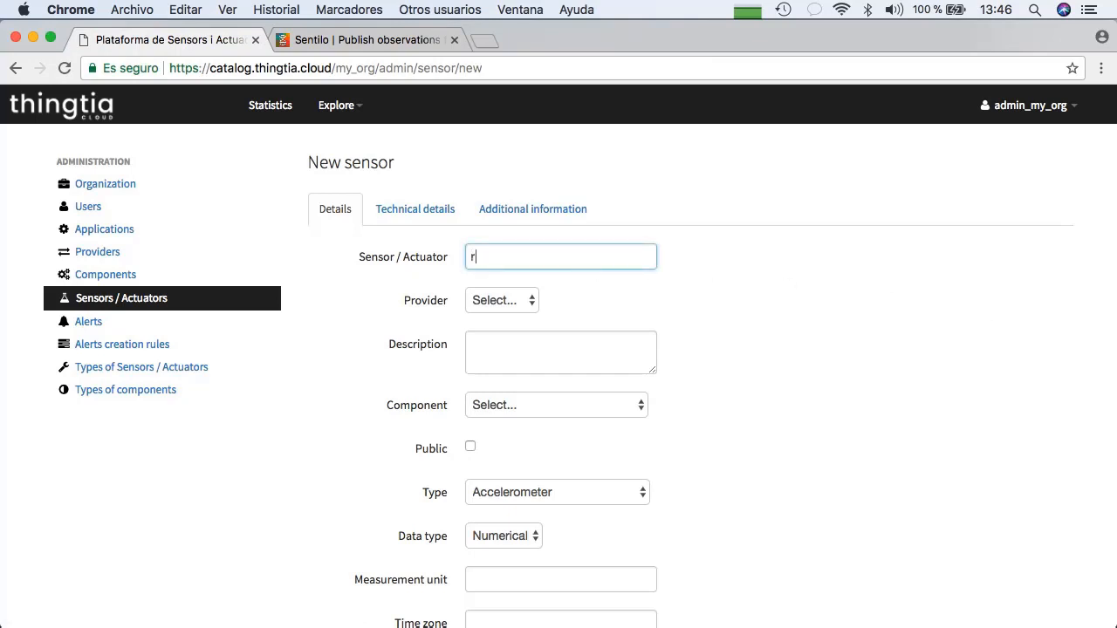
type("aspi_gpu_temp")
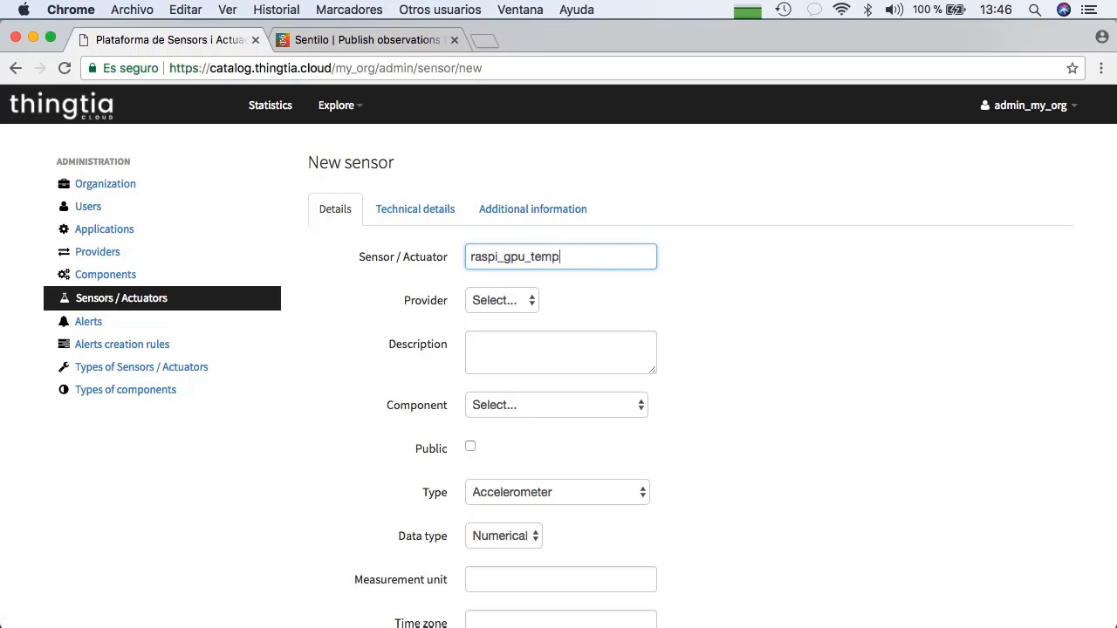
left_click(517, 302)
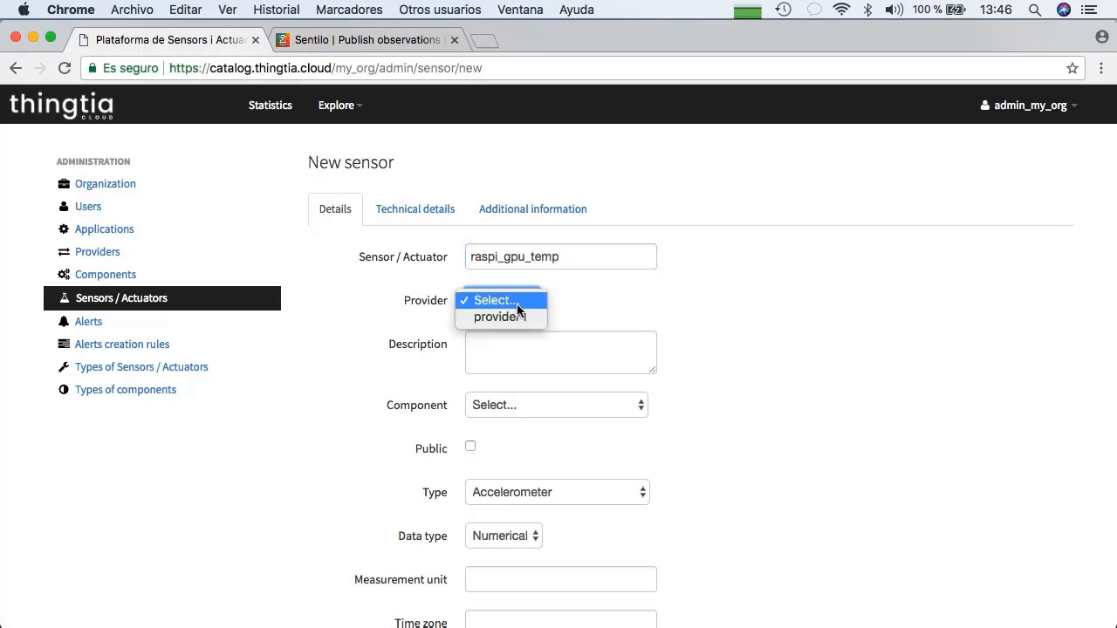
left_click(518, 318)
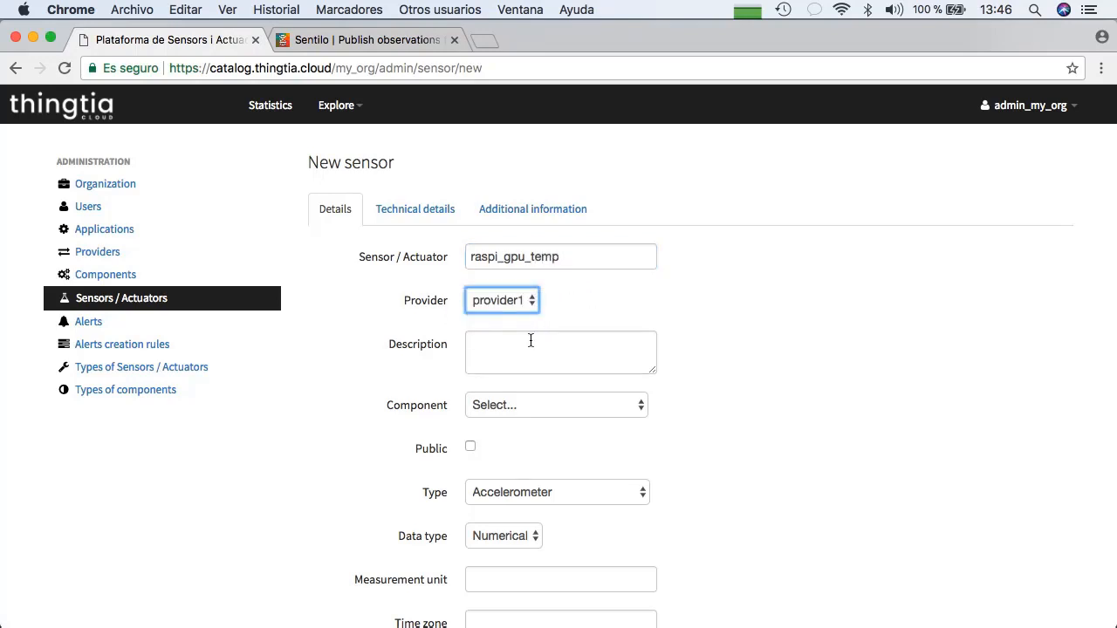
Describe the new sensor as "demo sensor 2", assign it to the raspberry component, and make it public
left_click(531, 341)
type("demo senso")
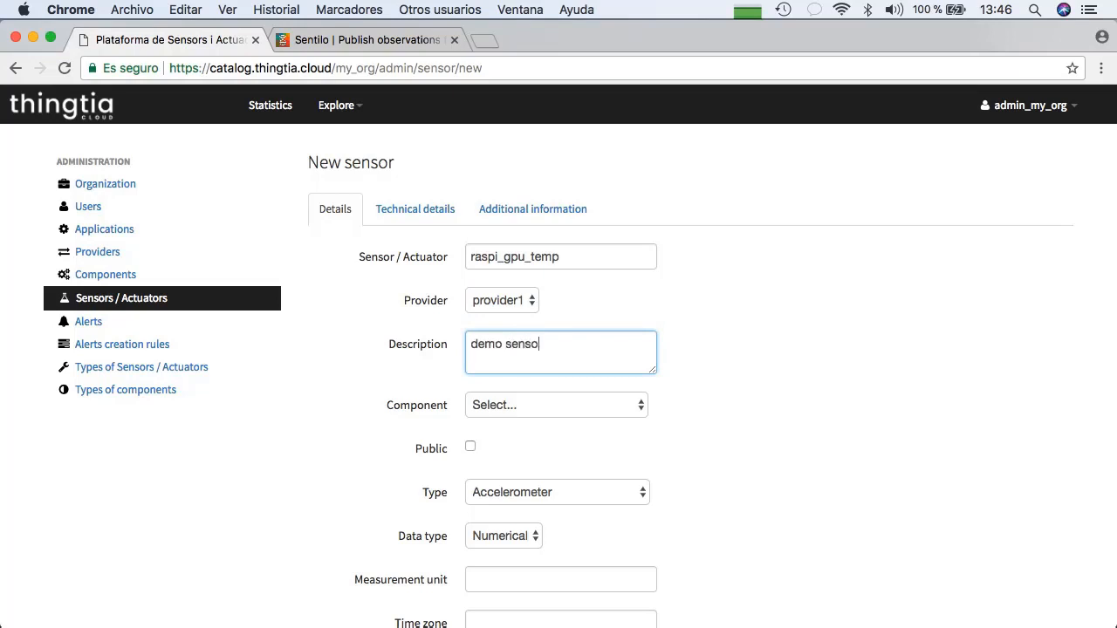
type("r 2")
left_click(538, 410)
left_click(536, 423)
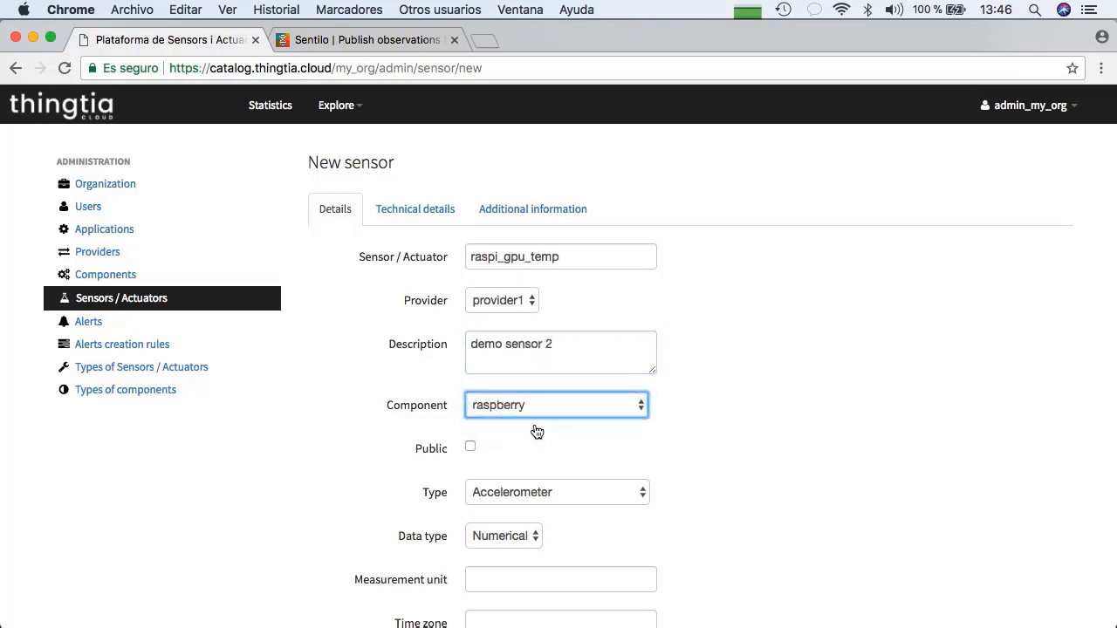
left_click(471, 447)
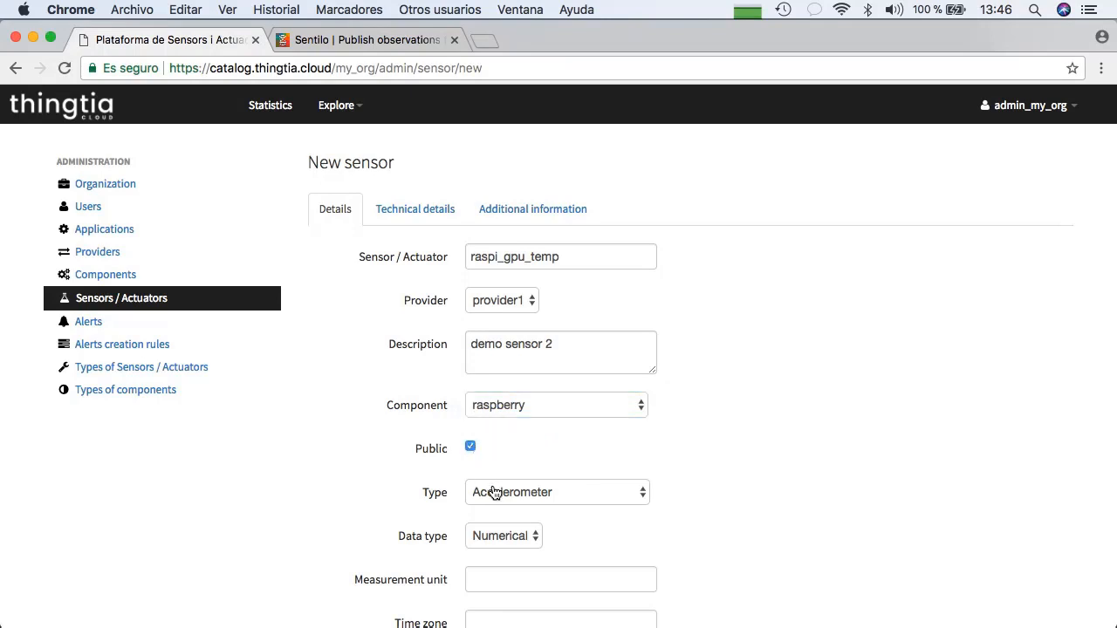
Set the sensor type to Temperature and the measurement unit to ºC, and save the new sensor
left_click(493, 492)
key("t")
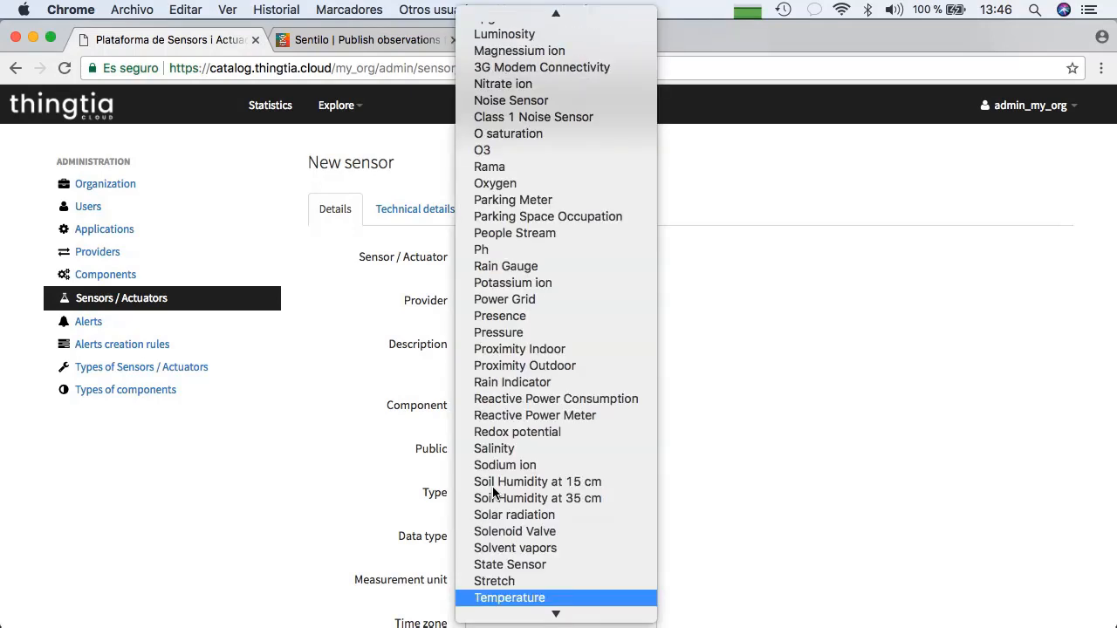
key("Return")
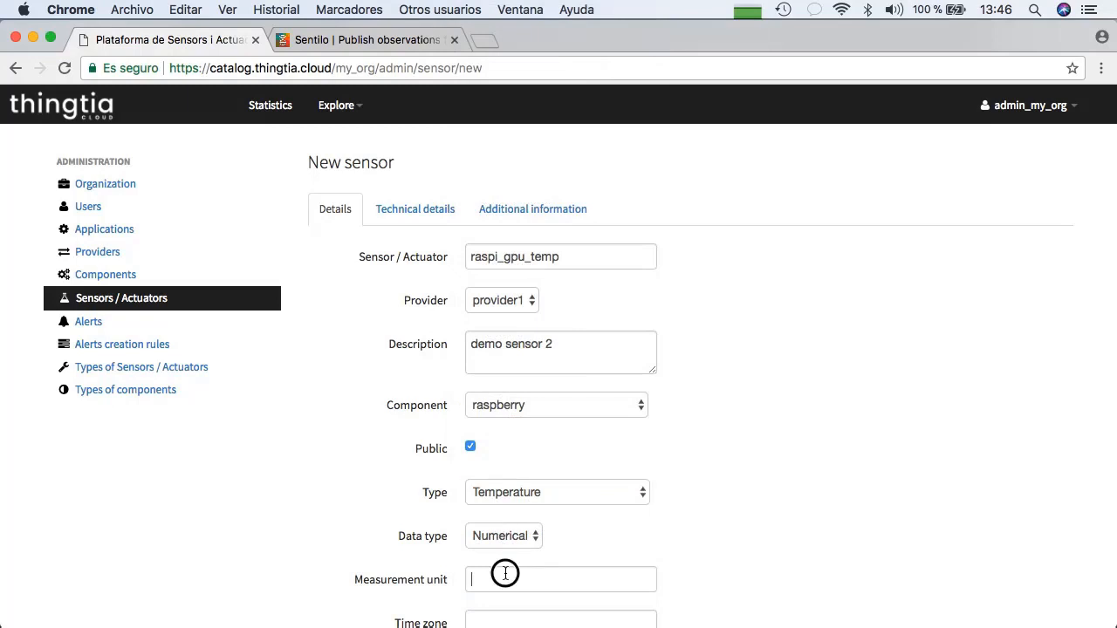
left_click(506, 575)
type("°C")
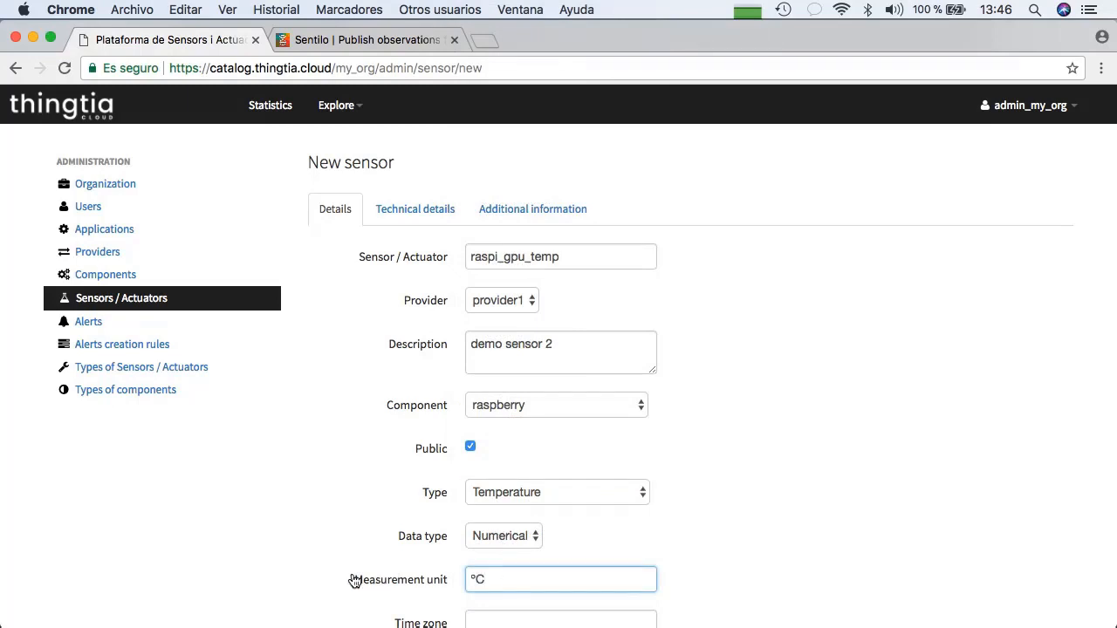
scroll(353, 578, "down", 3)
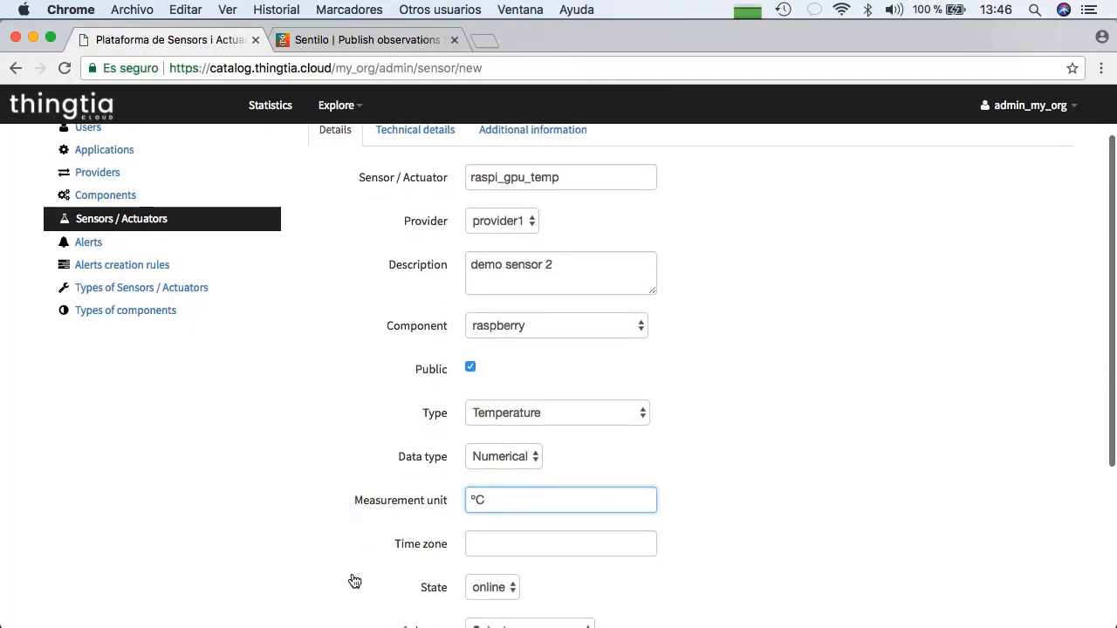
scroll(353, 580, "down", 3)
left_click(503, 569)
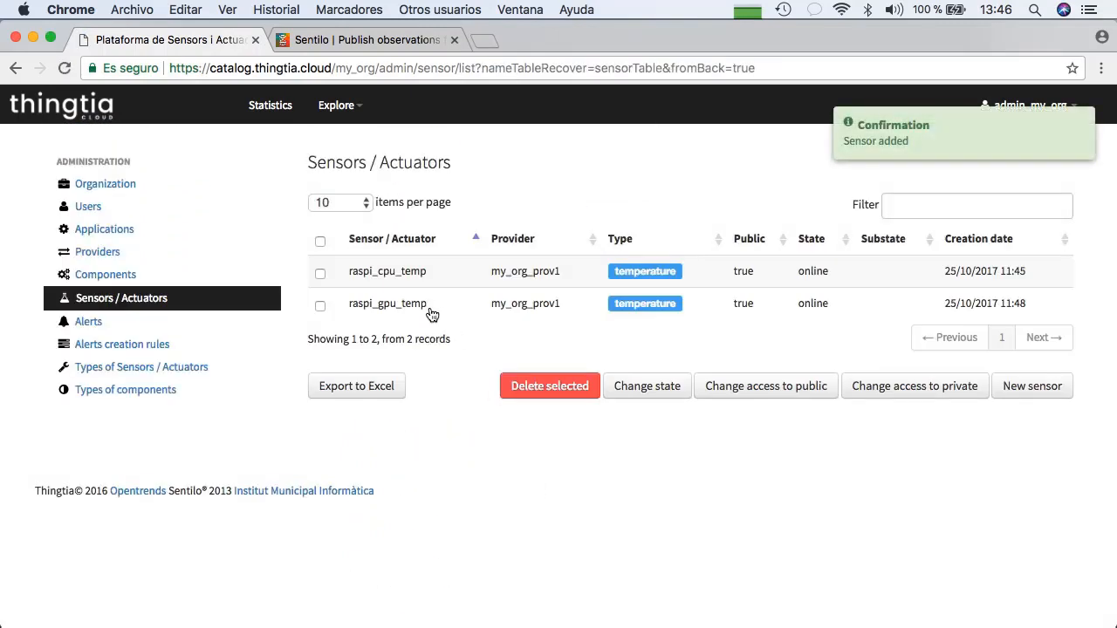
Open the raspberry component's detail page from its marker on the Universal viewer map
left_click(336, 105)
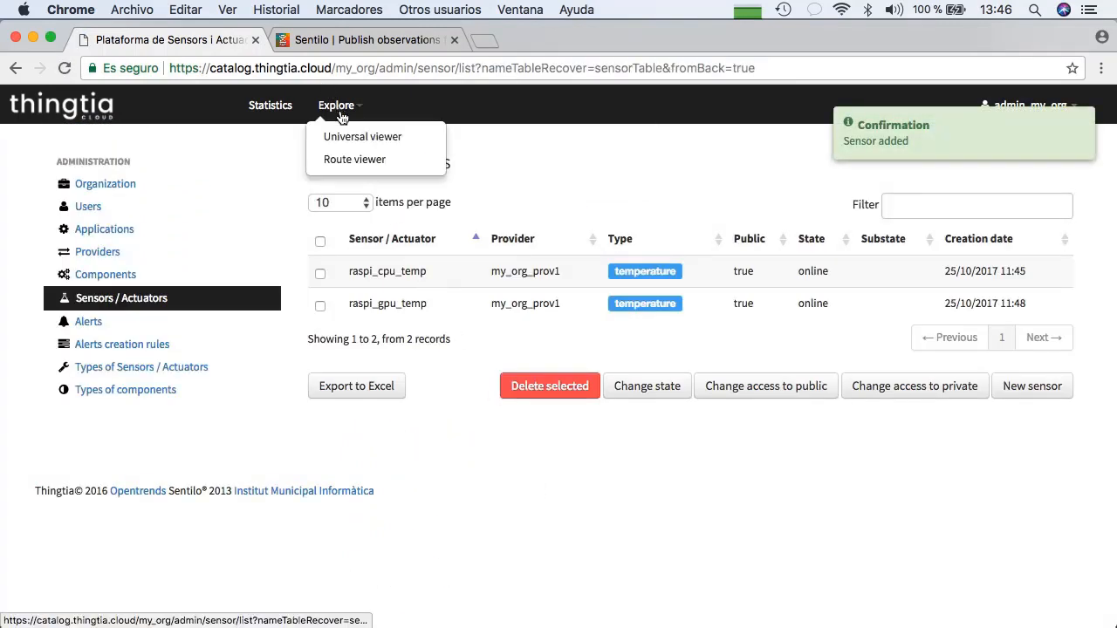
left_click(352, 139)
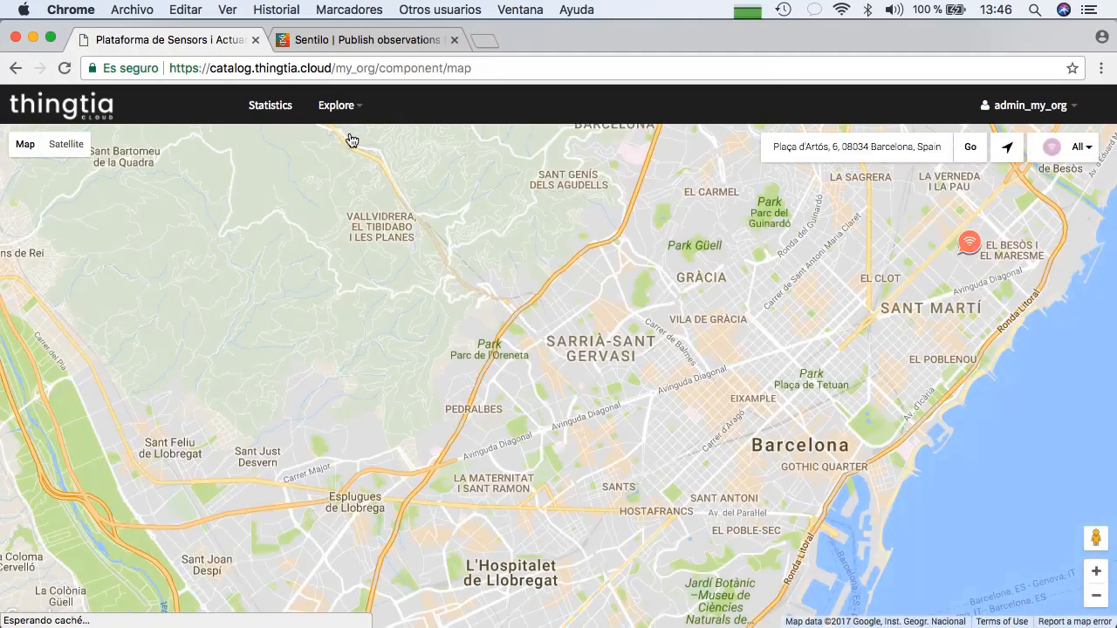
left_click(969, 244)
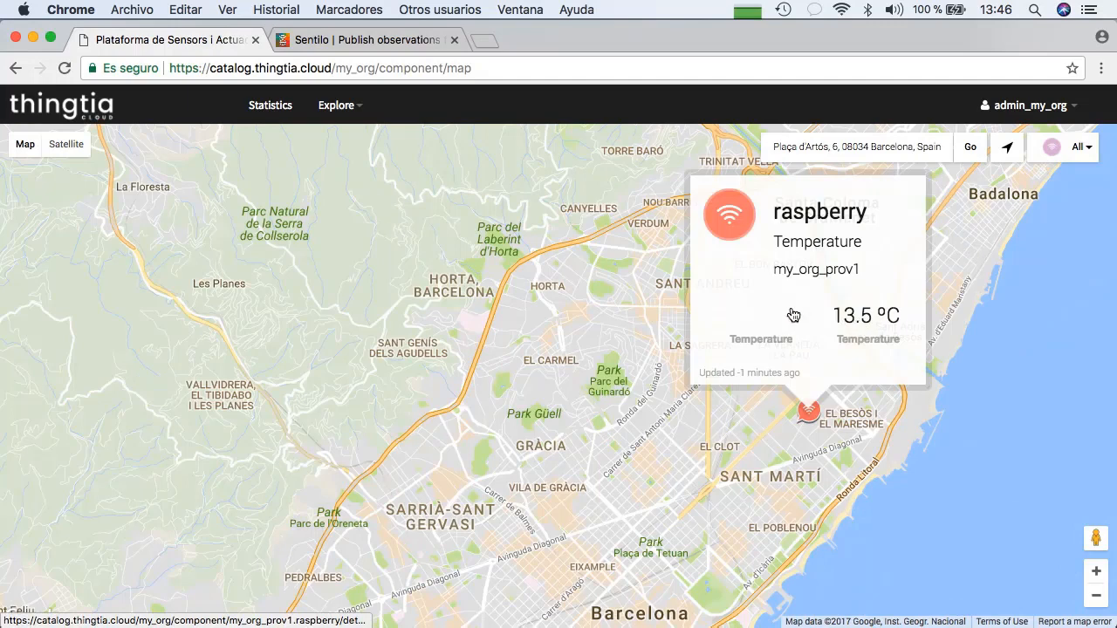
left_click(814, 214)
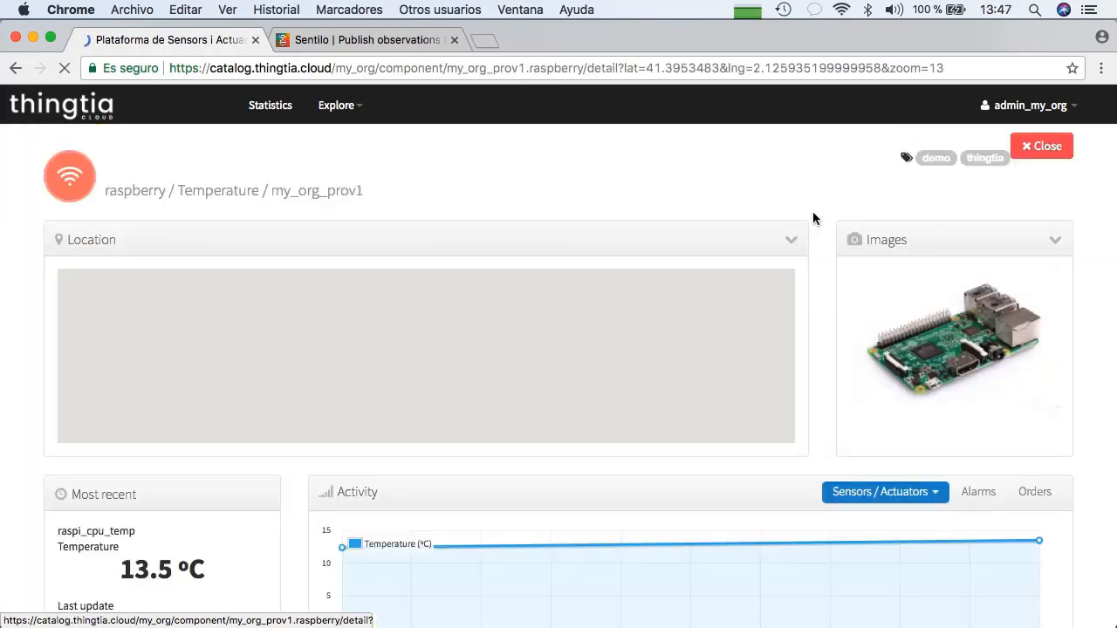
Show the activity of the second Temperature sensor, raspi_gpu_temp, and return to the raspi_cpu_temp activity
left_click(895, 494)
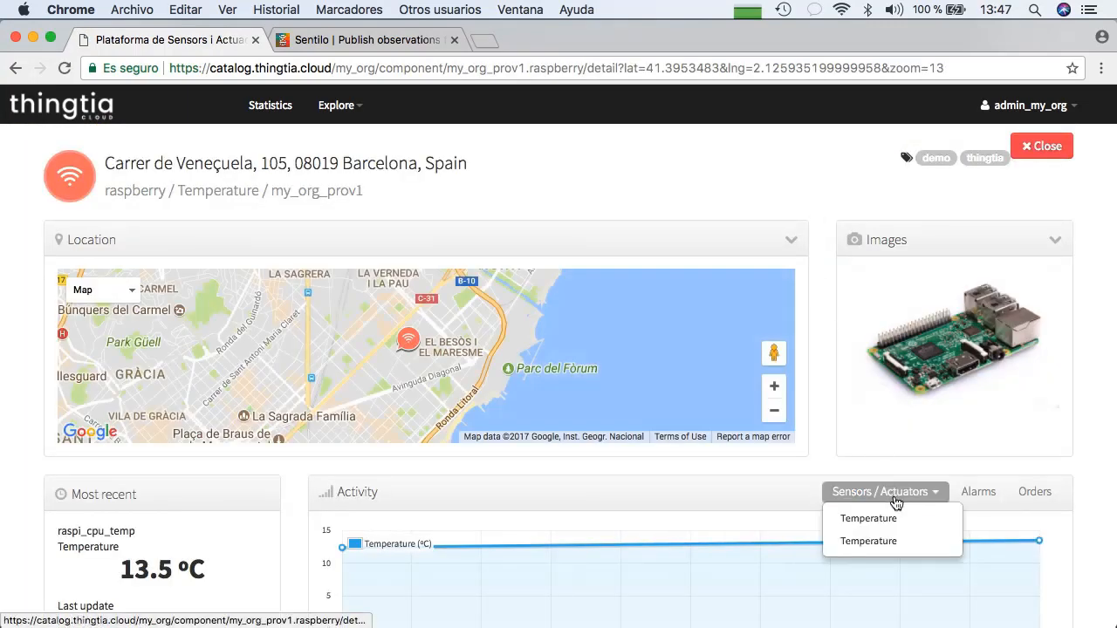
left_click(883, 541)
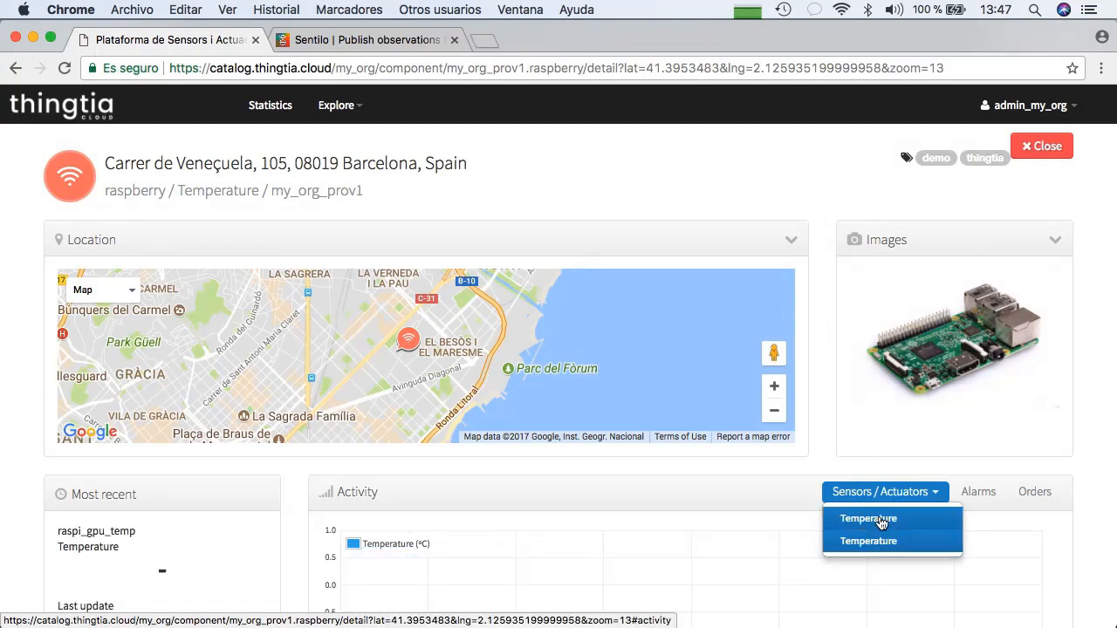
left_click(882, 520)
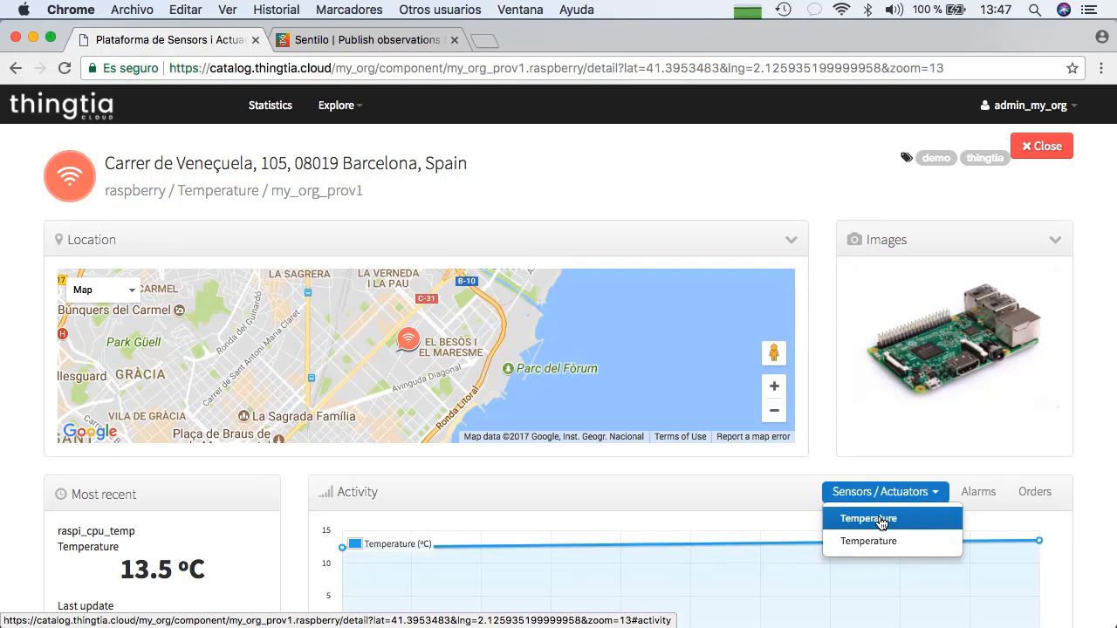
Switch to Brackets, enlarge the script window, and replace provider_key in both Thingtia Cloud curl commands with the identity key from line 2
key("super+Tab")
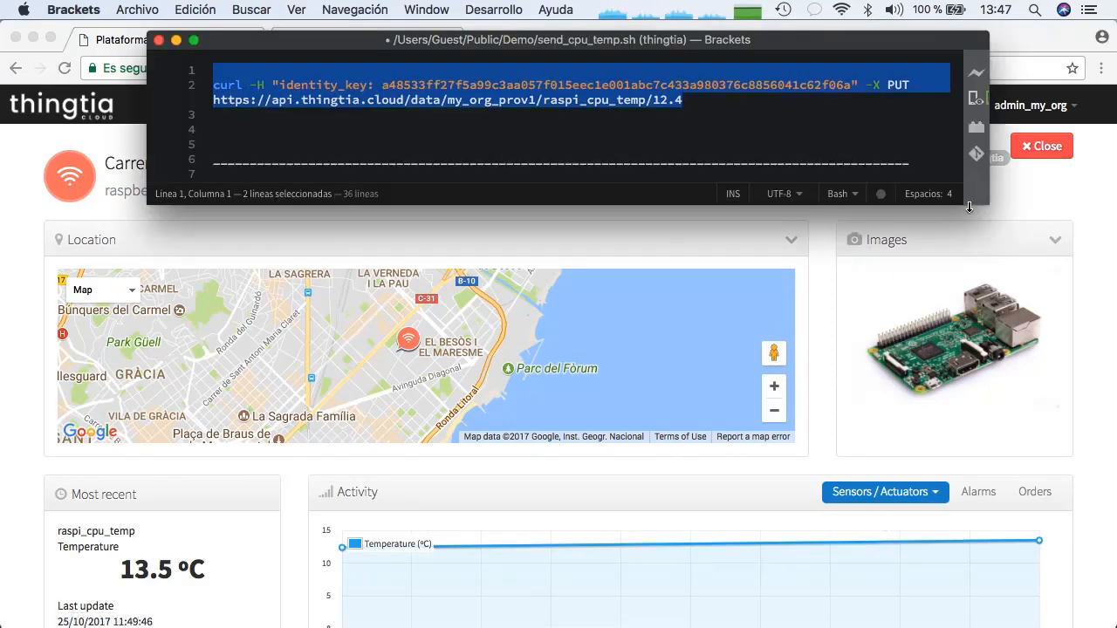
left_click_drag(969, 206, 962, 576)
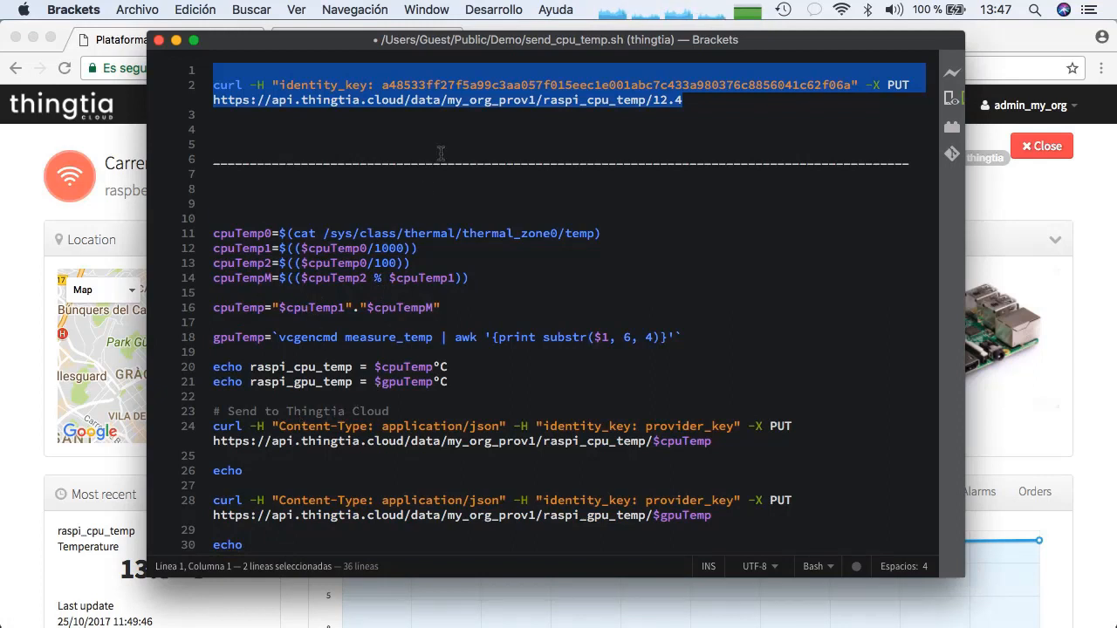
double_click(484, 84)
key("cmd+c")
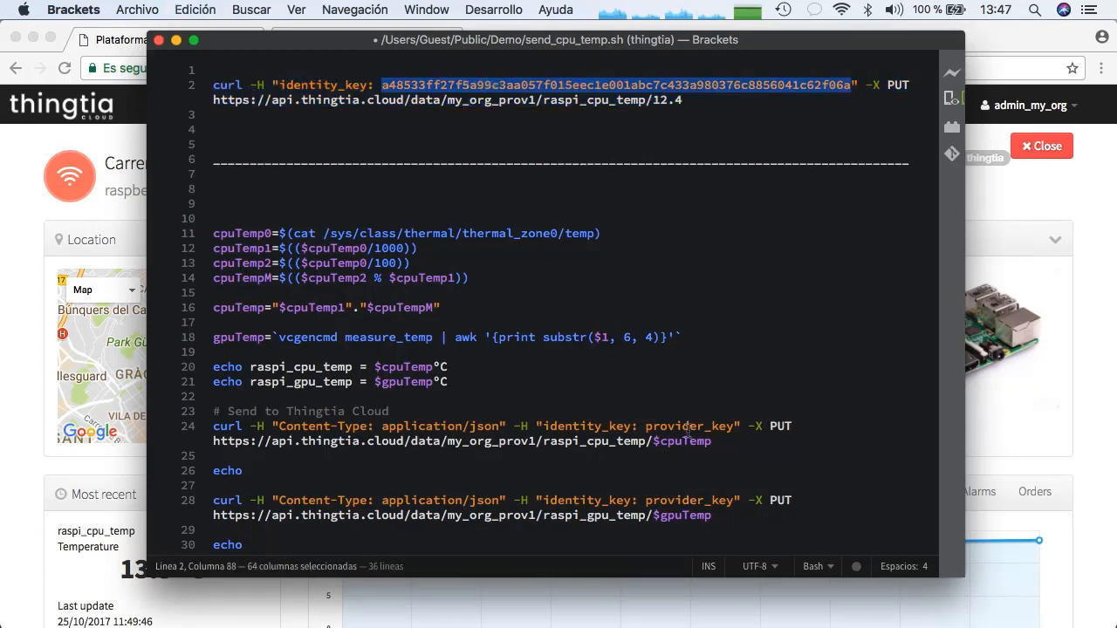
double_click(688, 426)
key("cmd+v")
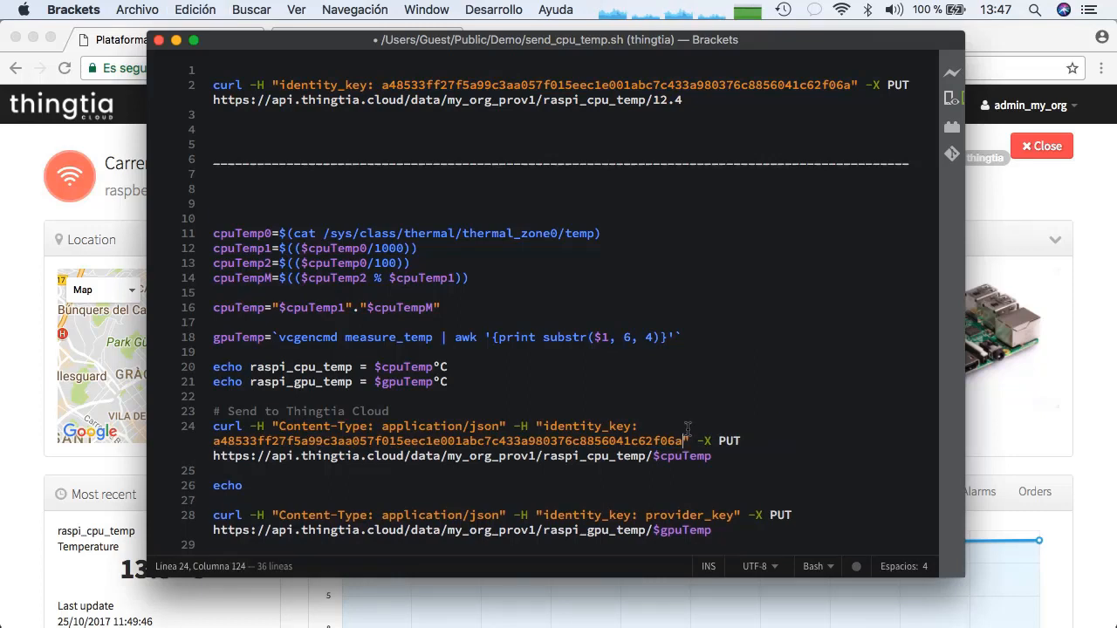
double_click(692, 514)
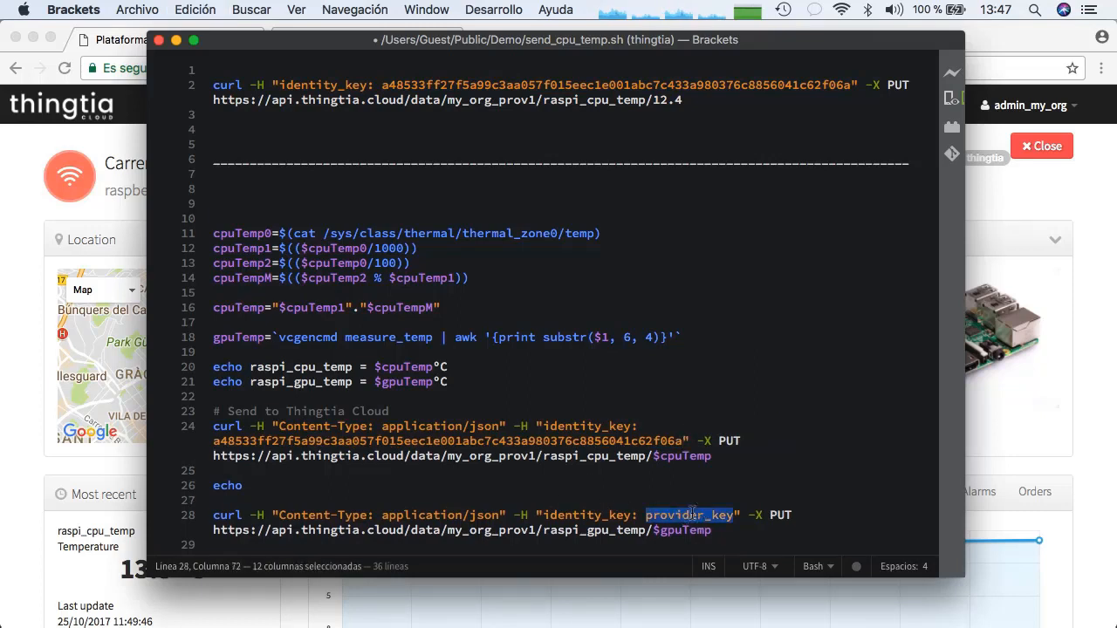
key("cmd+v")
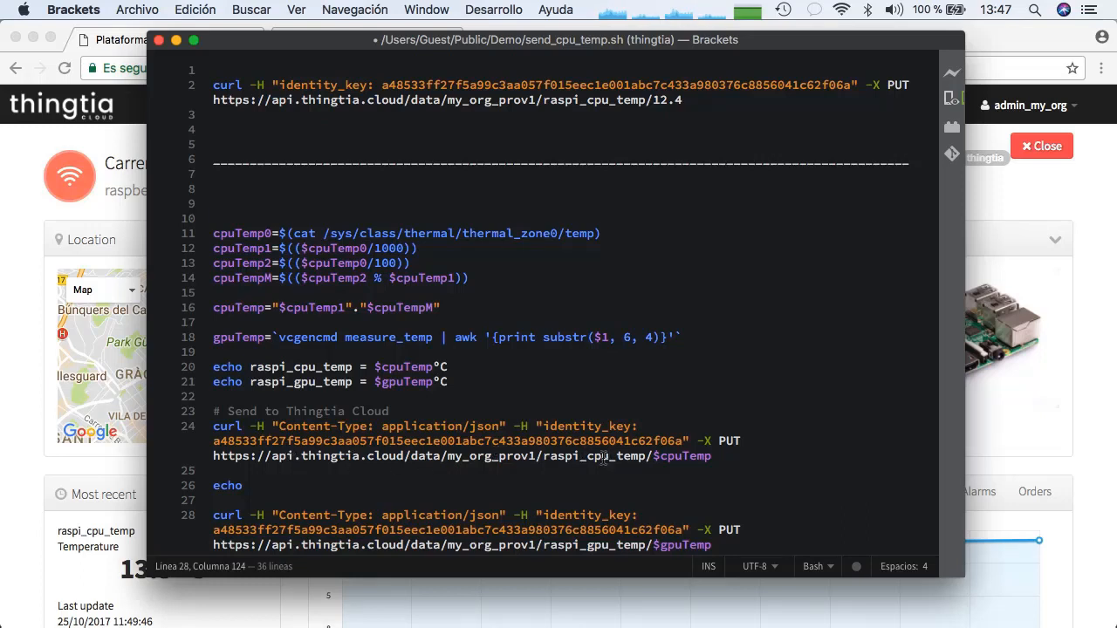
scroll(602, 459, "down", 3)
scroll(559, 472, "right", 1)
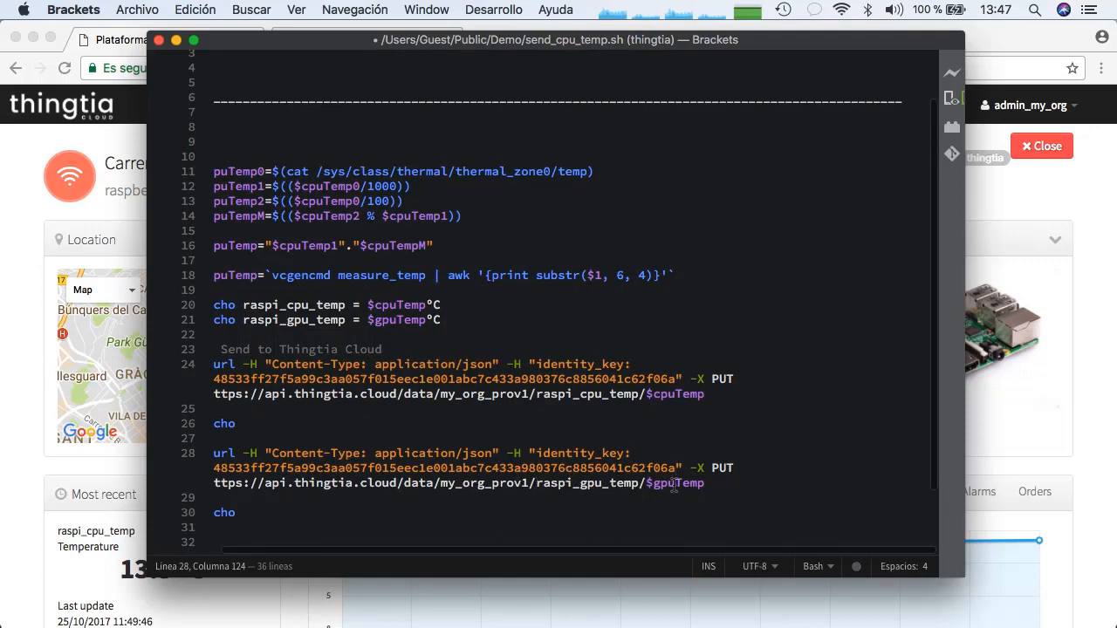
scroll(674, 486, "down", 1)
scroll(673, 486, "down", 1)
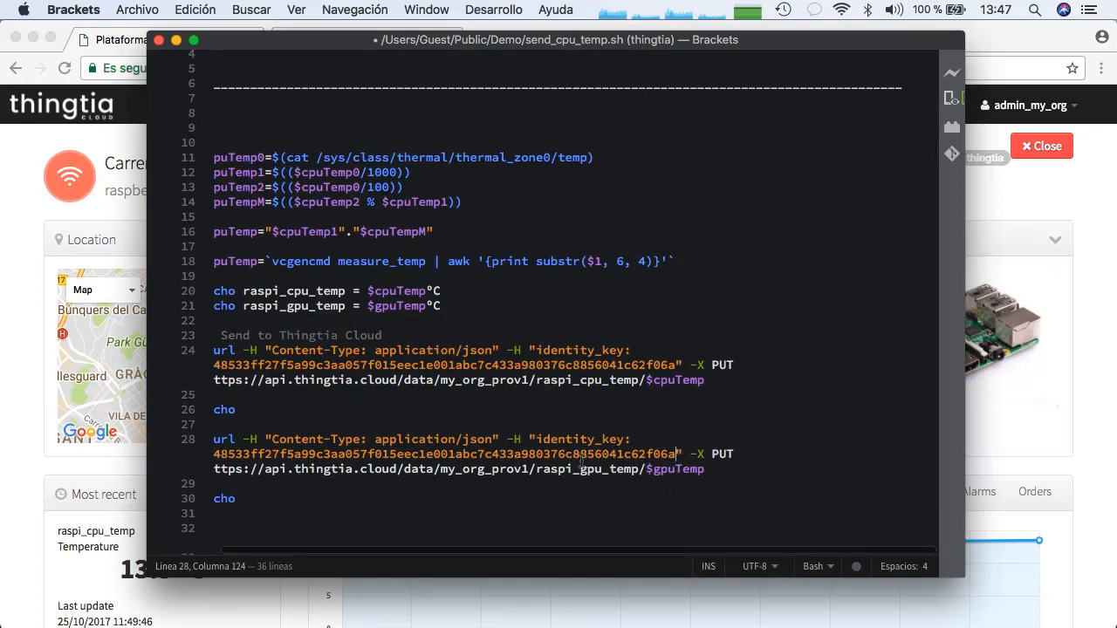
scroll(580, 460, "left", 1)
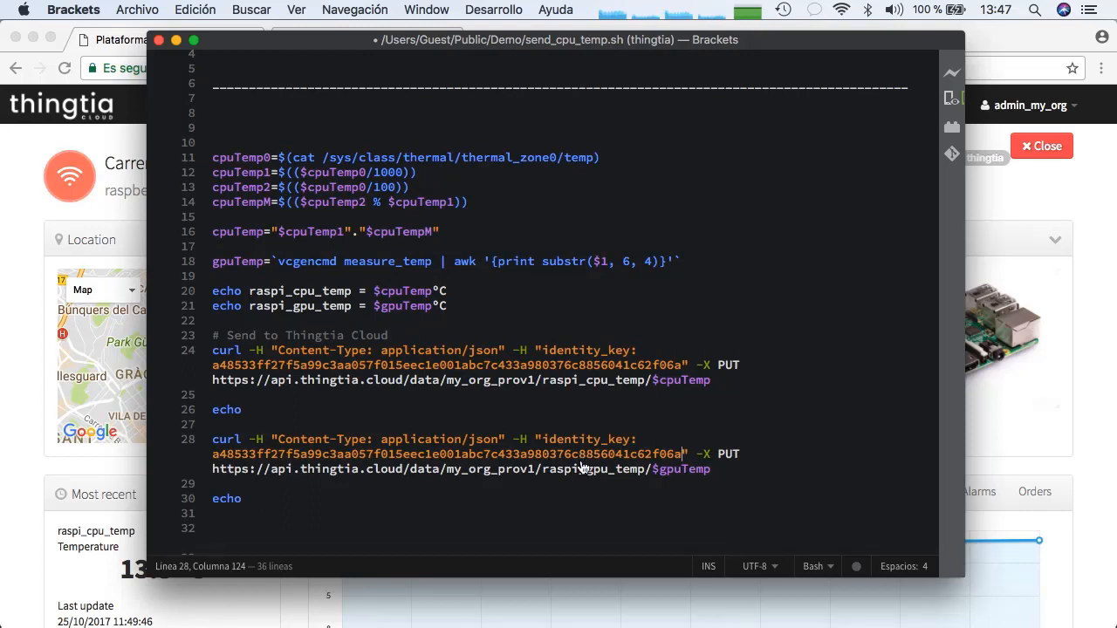
Switch to Terminal, list the demo folder, and print the contents of send_cpu_temp_demo.sh
key("super+Tab")
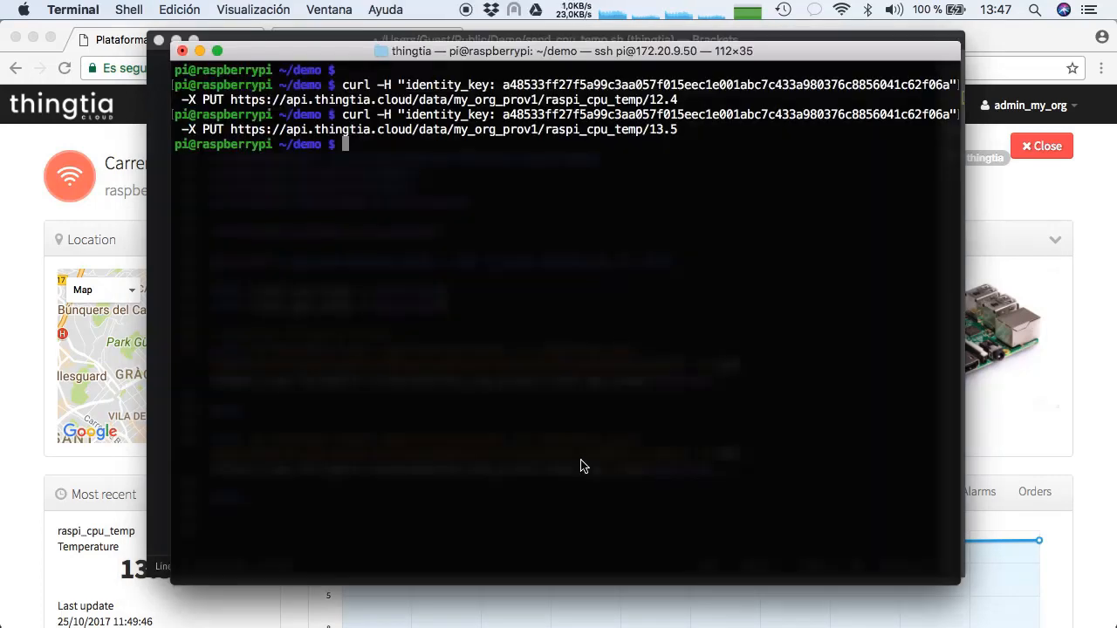
type("ls")
key("Return")
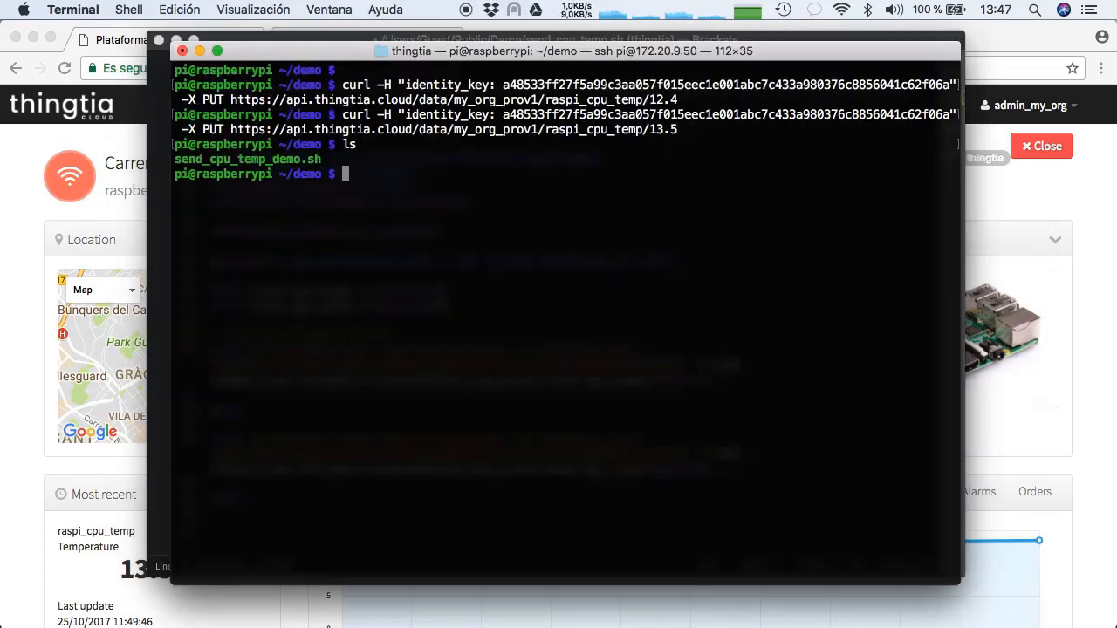
type("cat se")
key("Tab")
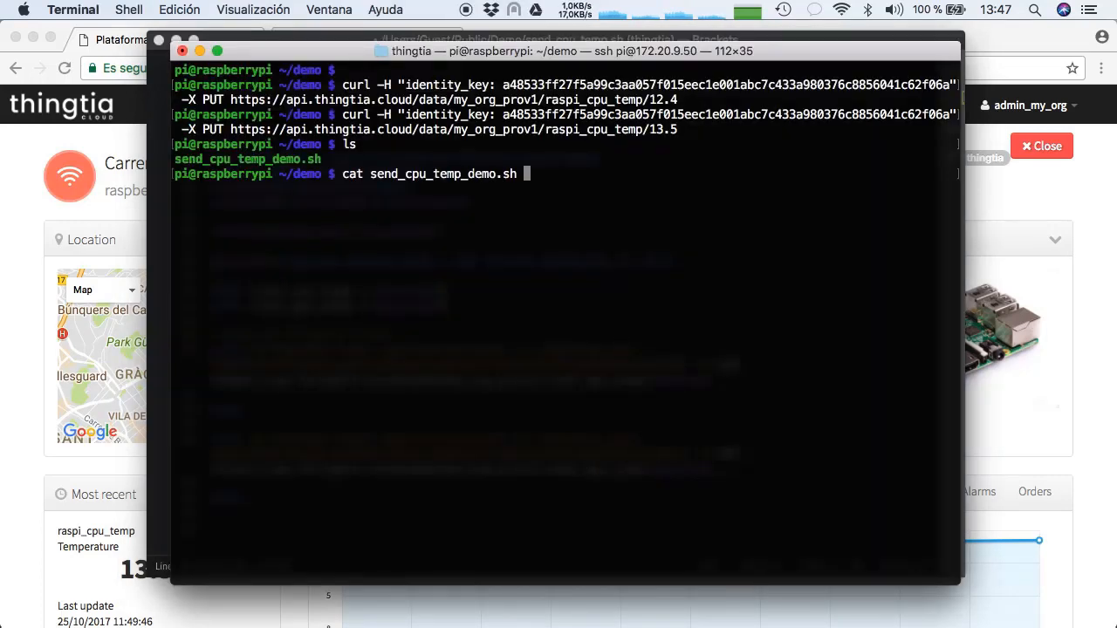
key("Return")
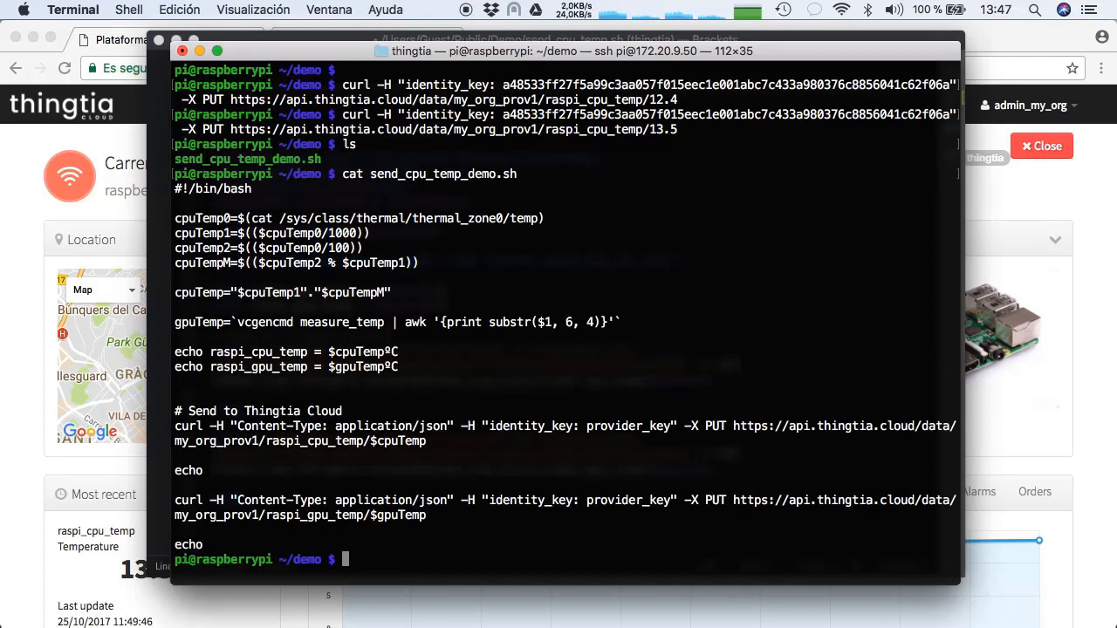
Open send_cpu_temp_demo.sh in vi for editing, and run the script from the demo folder
type("vi send_cpu_temp_demo.sh")
key("Return")
type("./sen")
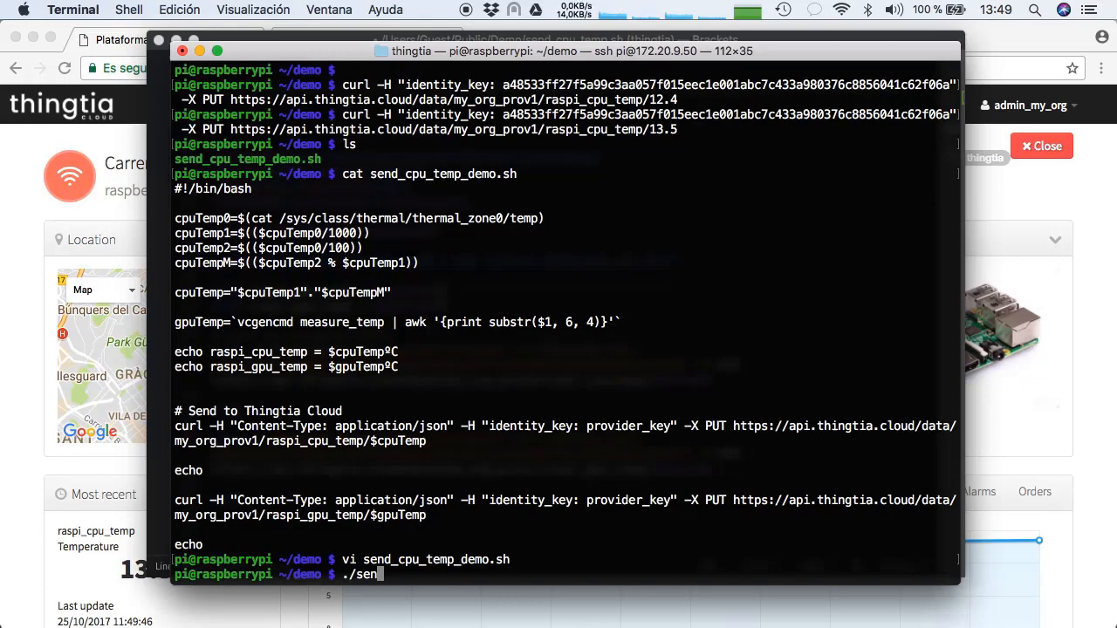
key("Tab")
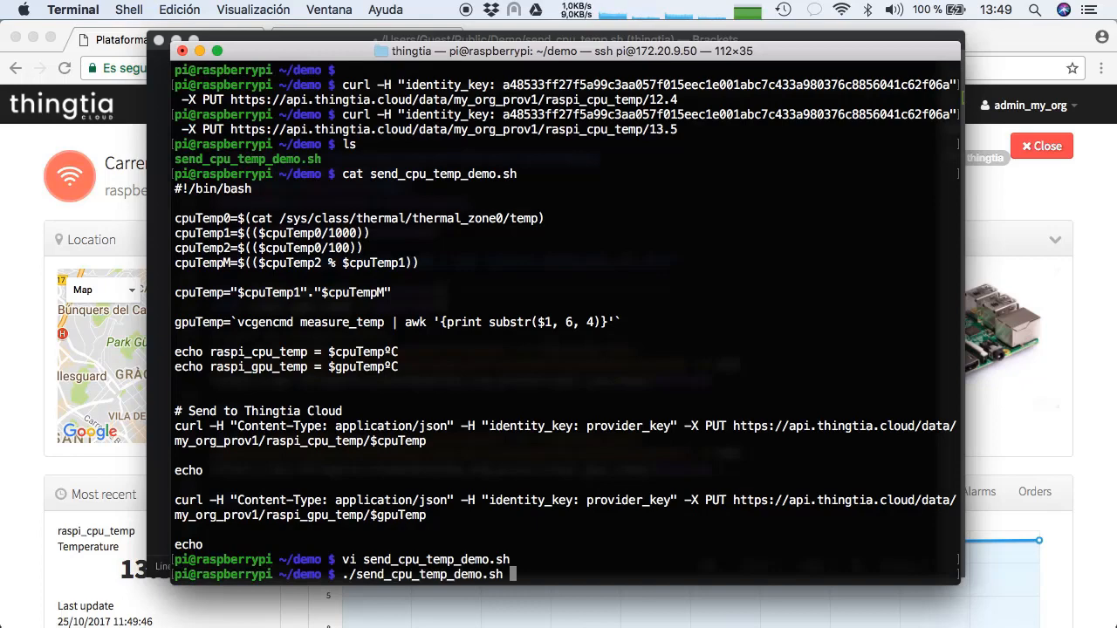
key("Return")
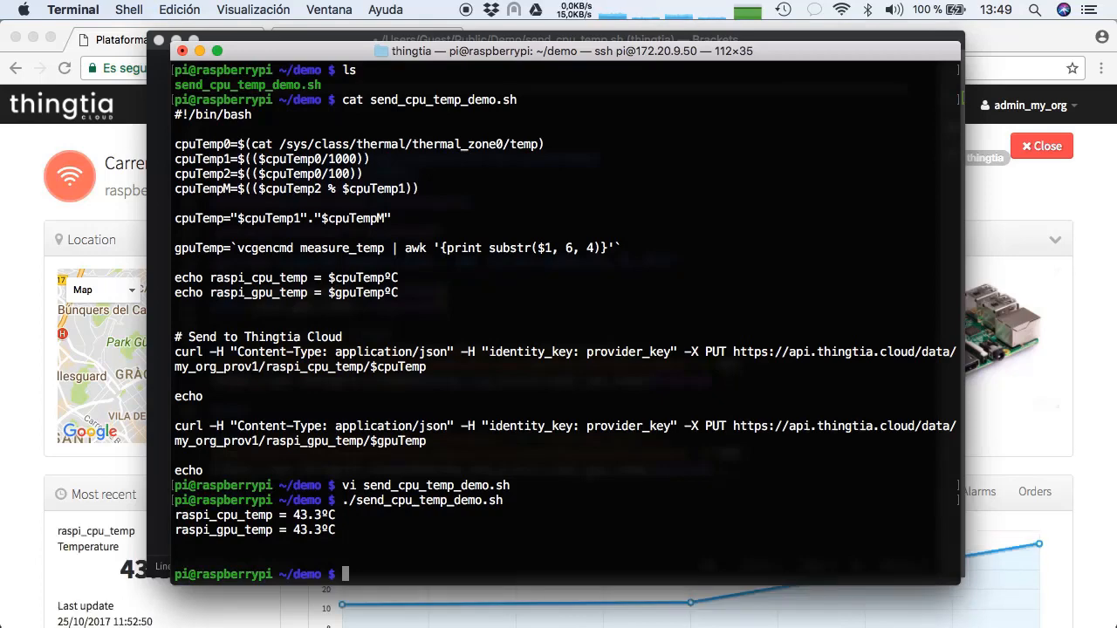
Switch to Chrome, examine the raspi_cpu_temp activity chart, and display the raspi_gpu_temp sensor's latest reading and activity
left_click(1098, 435)
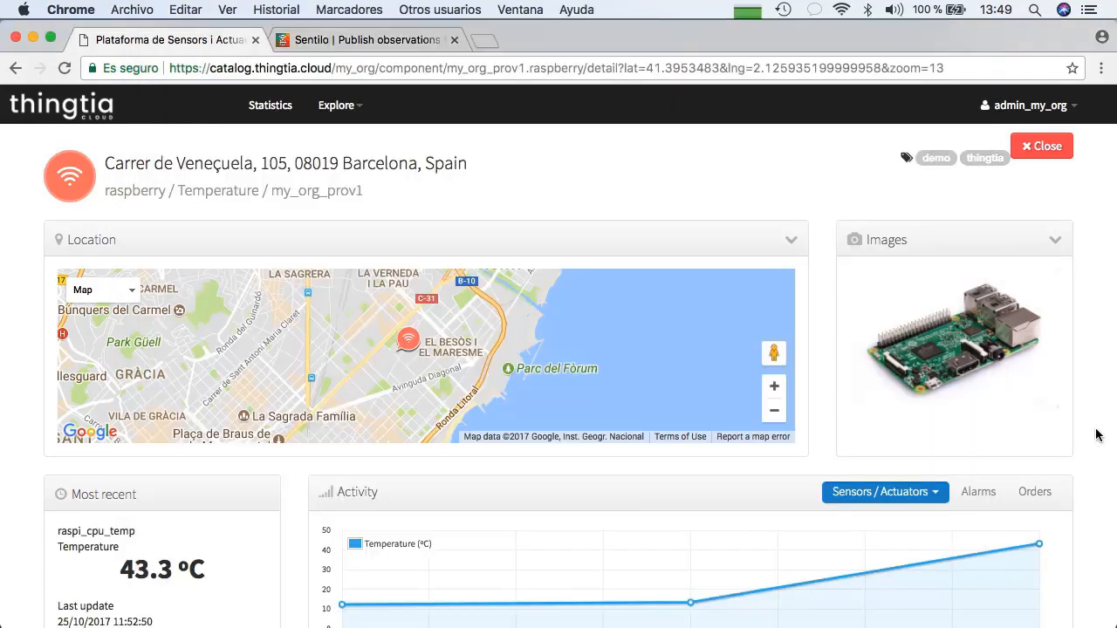
scroll(774, 393, "down", 1)
scroll(773, 397, "down", 1)
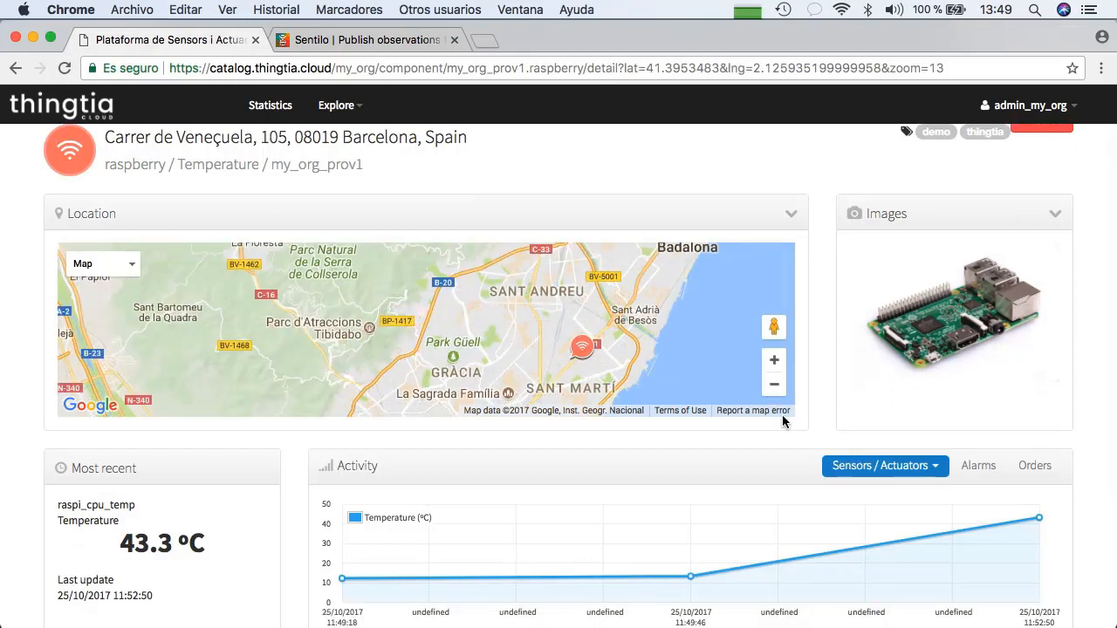
left_click(853, 465)
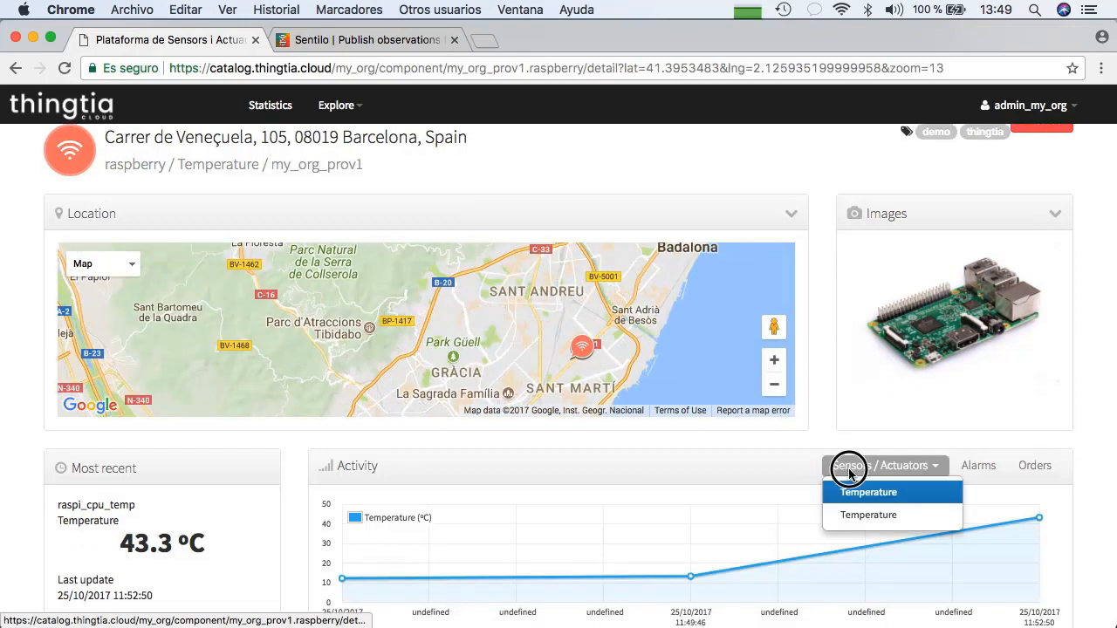
left_click(855, 515)
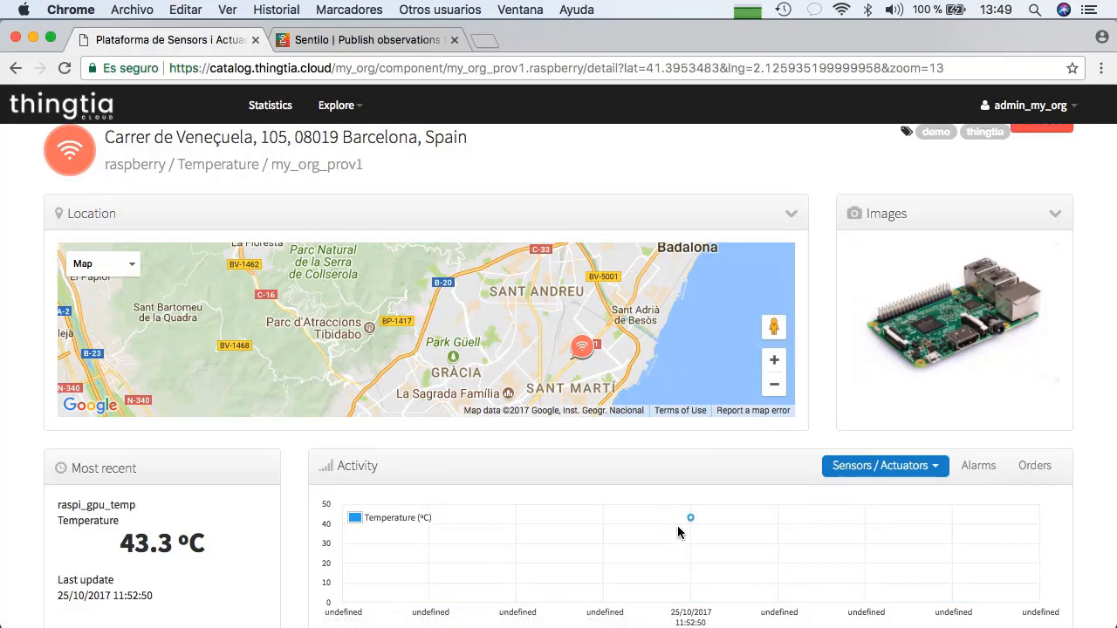
Display the raspi_cpu_temp sensor's latest reading and activity chart for the raspberry component
left_click(917, 472)
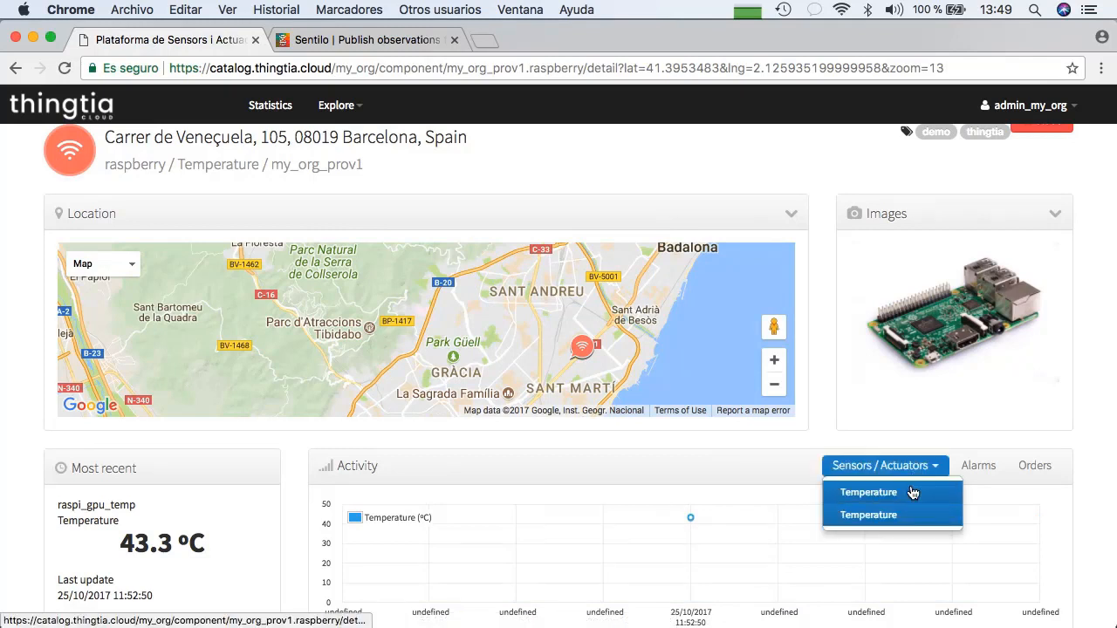
left_click(913, 492)
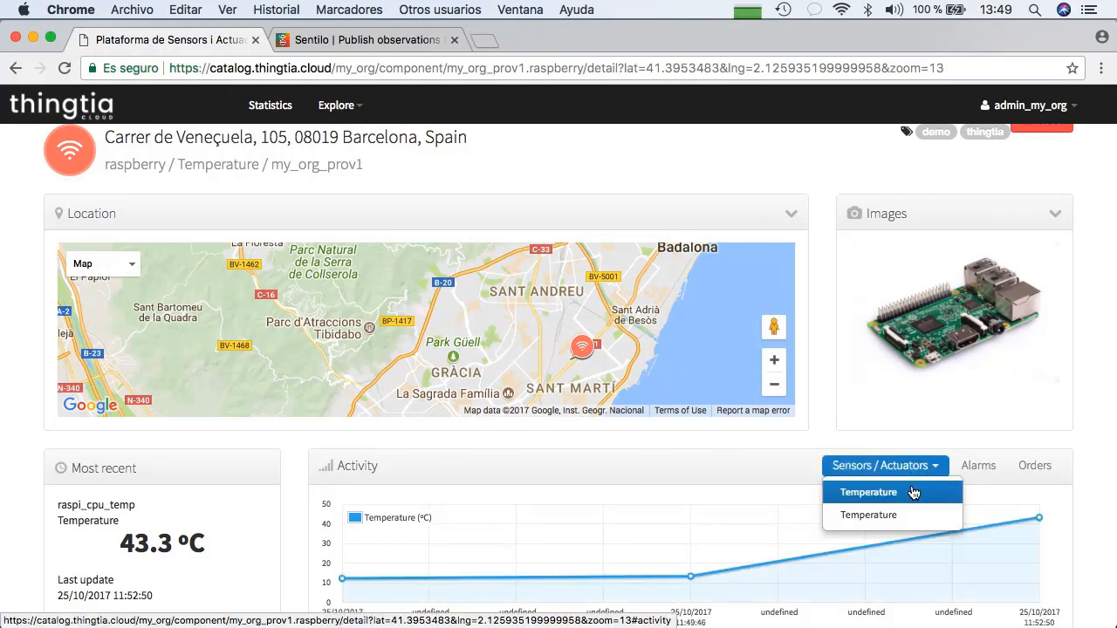
Switch to Terminal and run send_cpu_temp_demo.sh again from the demo folder
key("super+Tab")
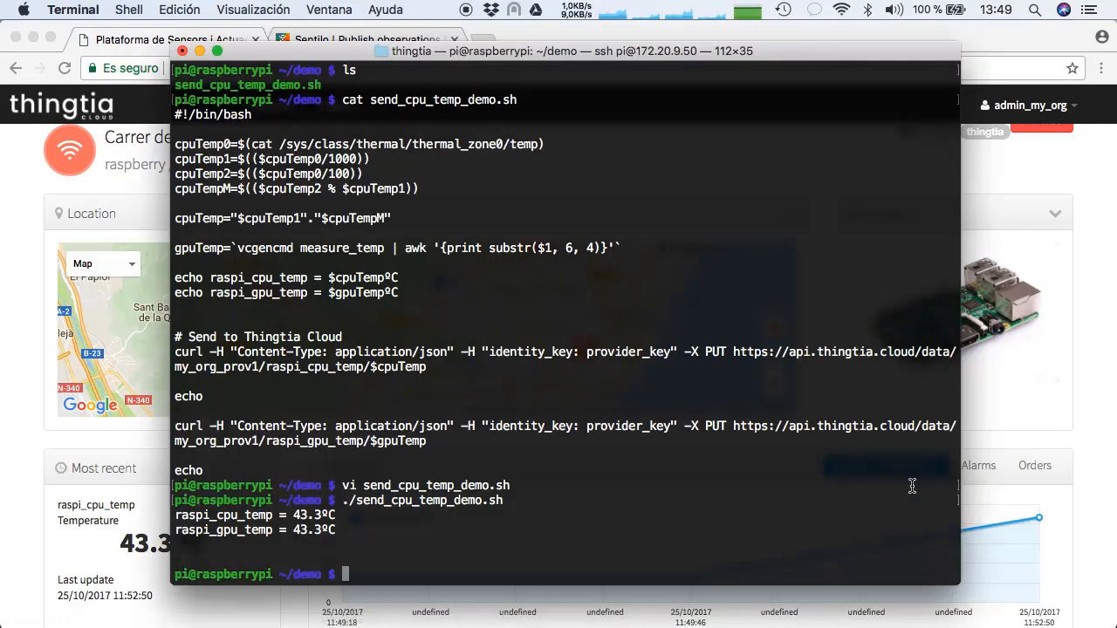
key("Up")
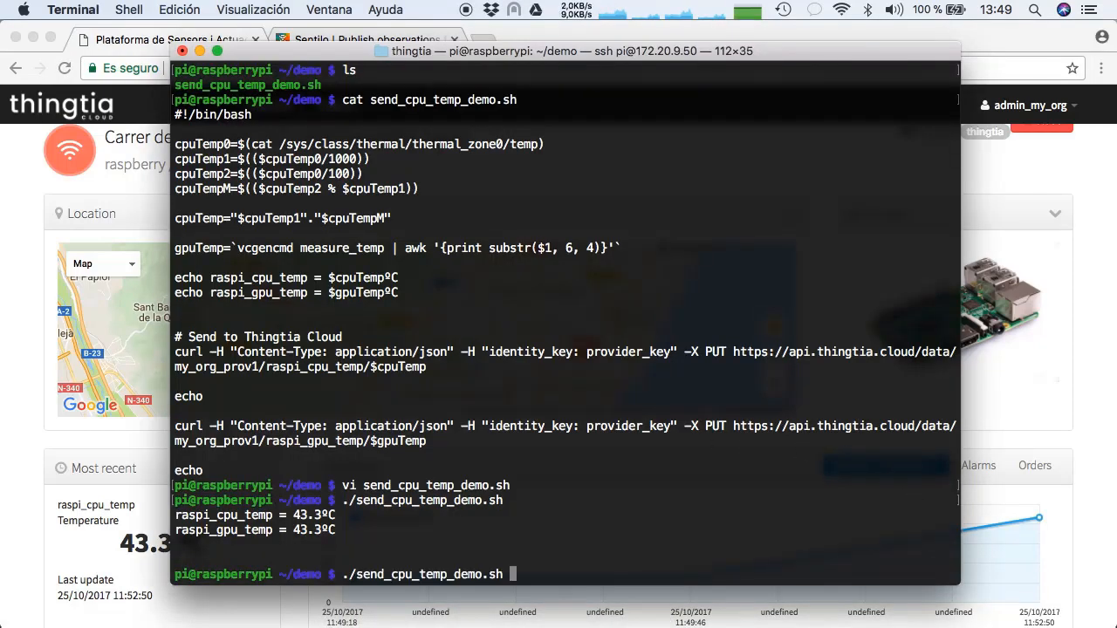
key("Return")
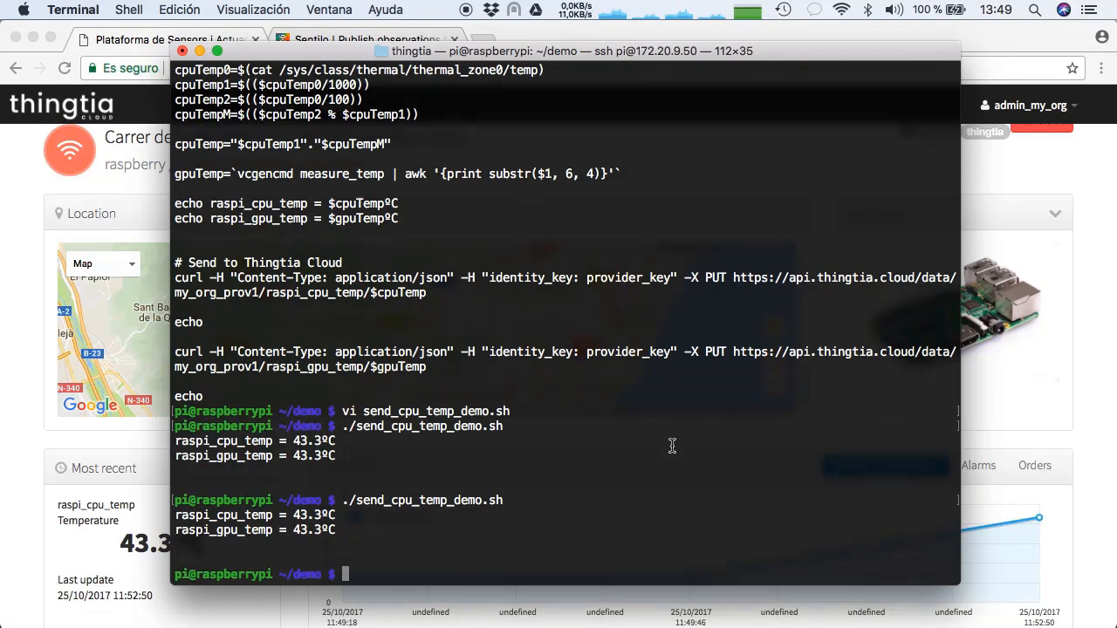
Switch to Chrome, reload the raspberry component page, and display the raspi_gpu_temp sensor's latest reading and activity
left_click(1091, 447)
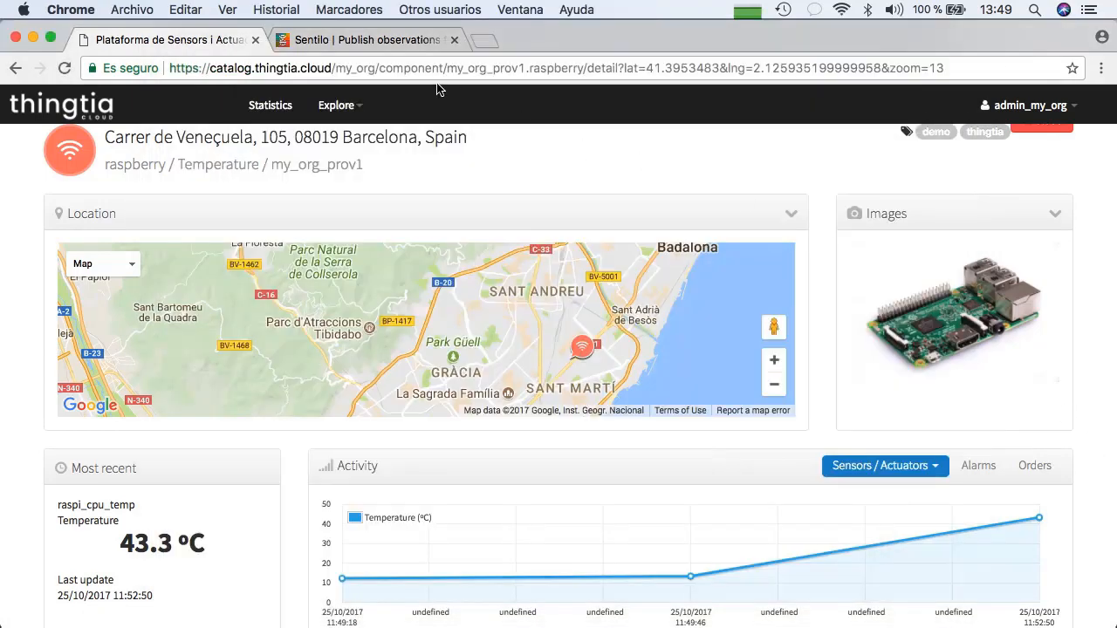
left_click(63, 68)
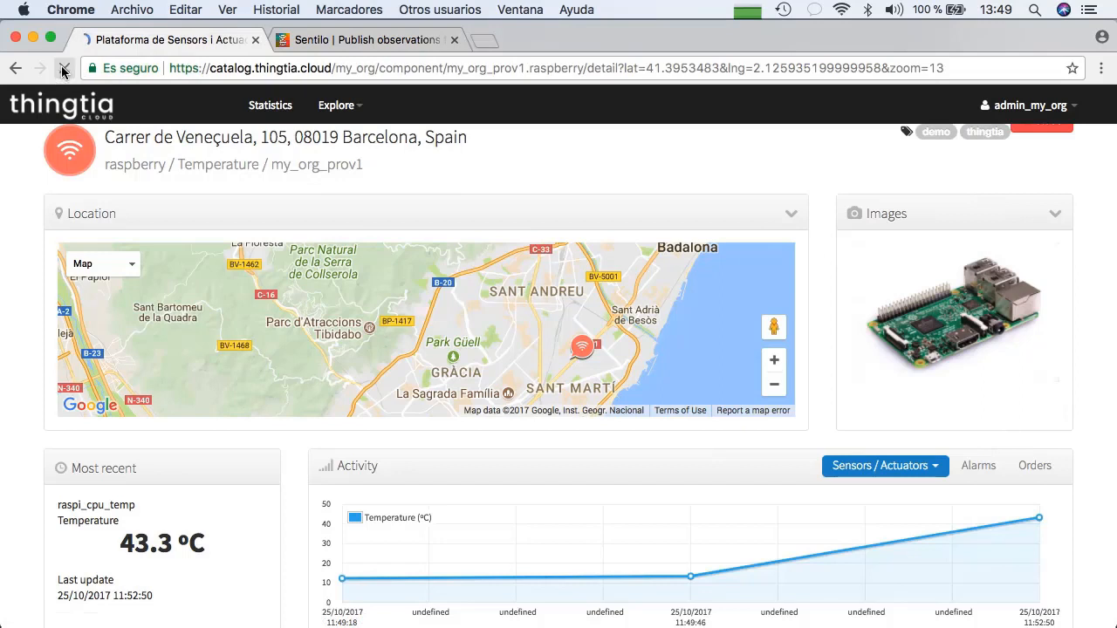
left_click(918, 471)
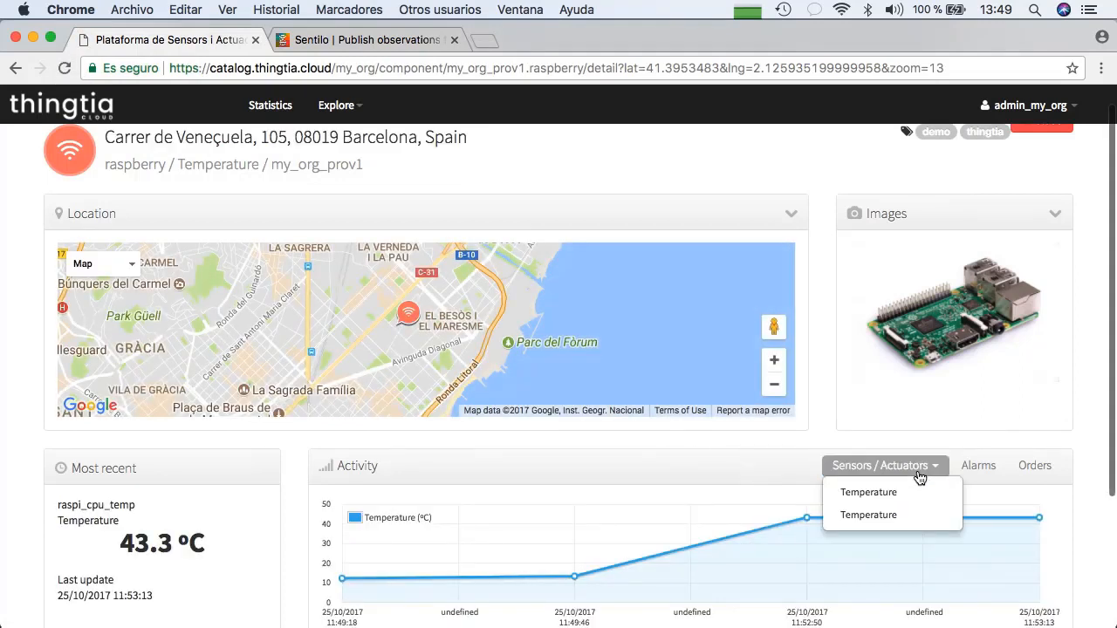
left_click(918, 474)
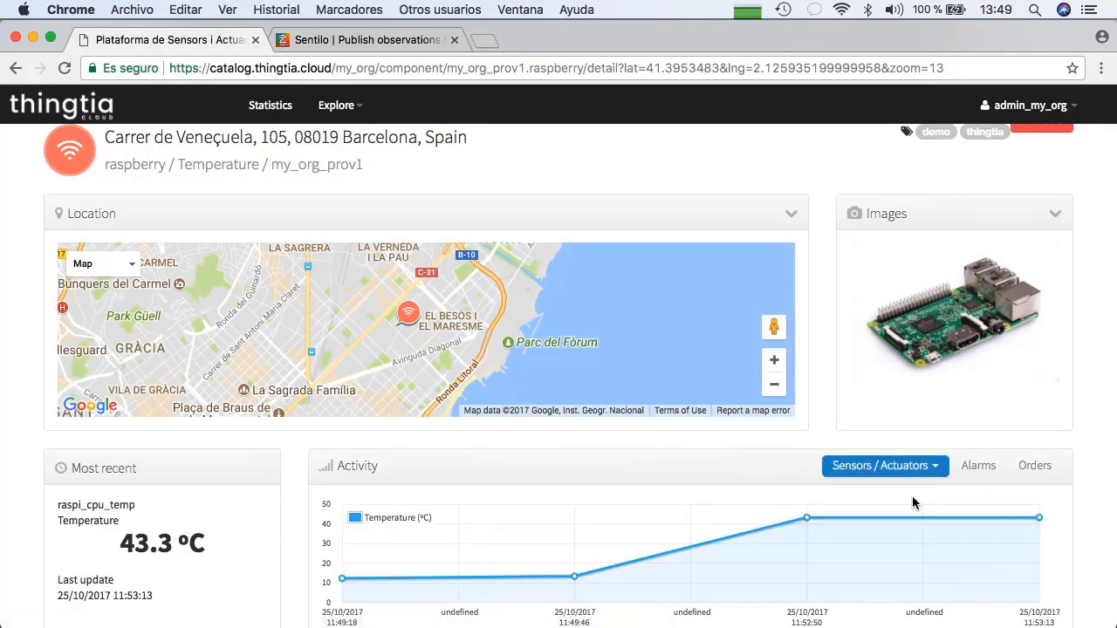
left_click(906, 474)
left_click(891, 516)
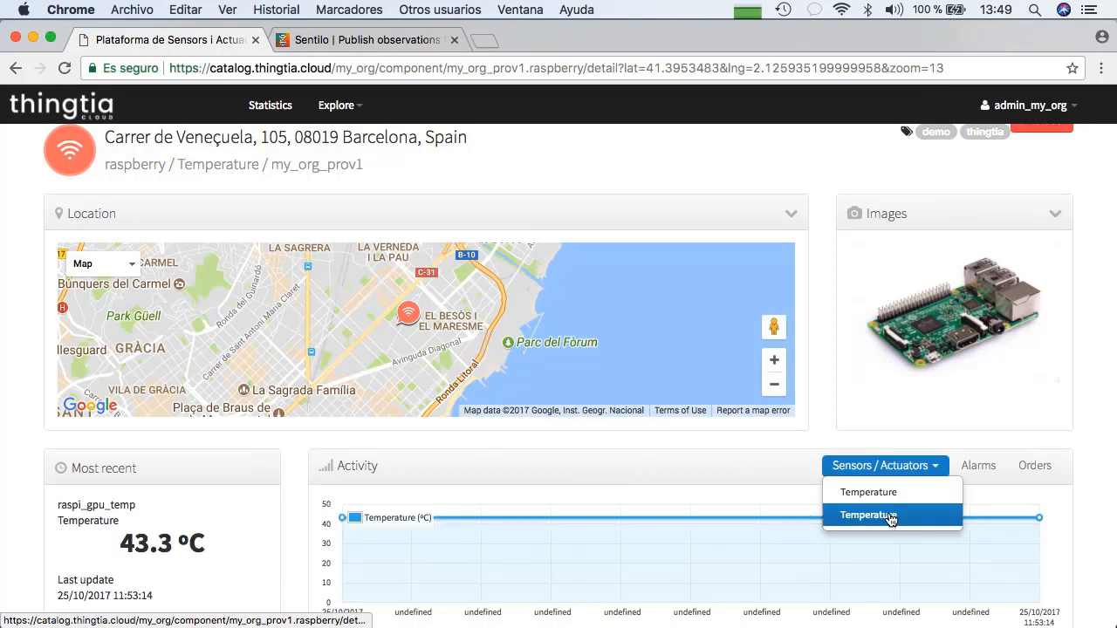
left_click(890, 516)
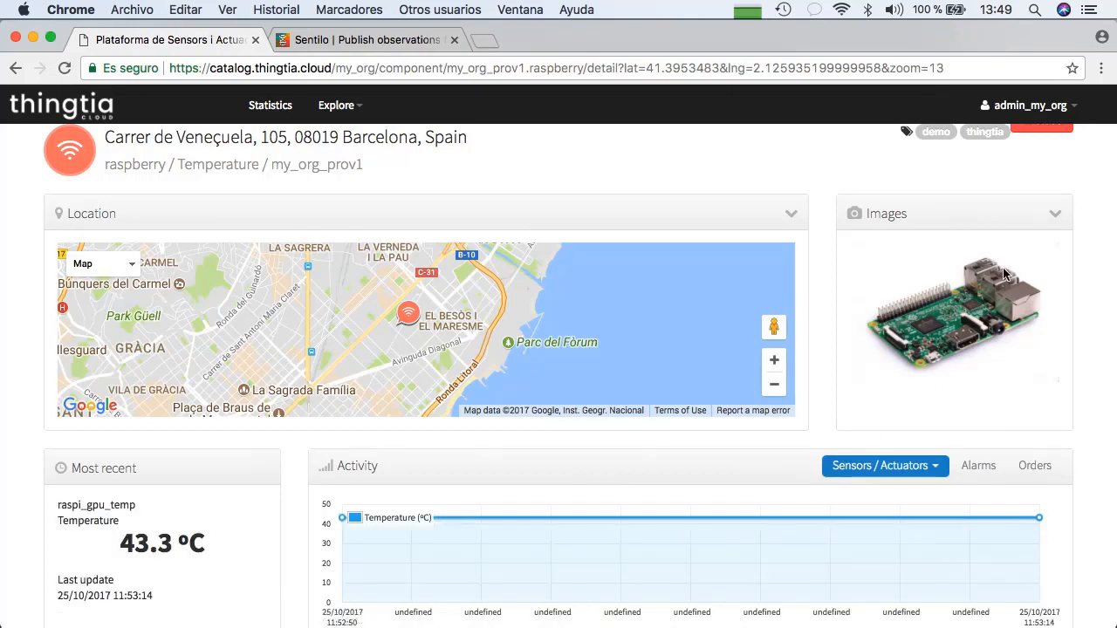
Return to the component map and show the raspberry component's summary with its latest temperature readings
left_click(1037, 136)
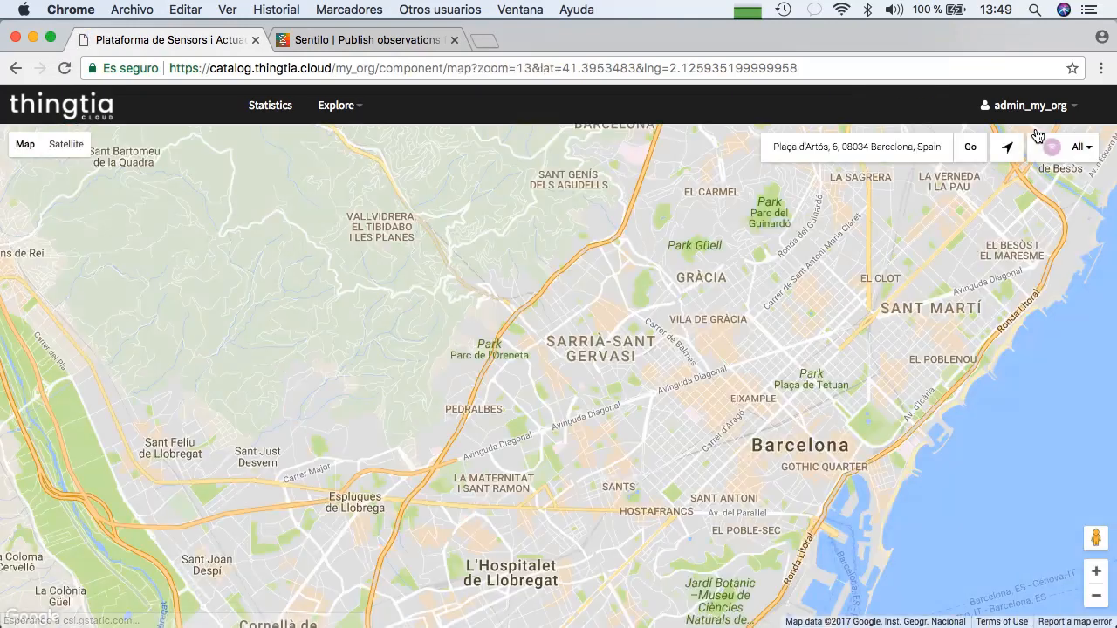
left_click(969, 245)
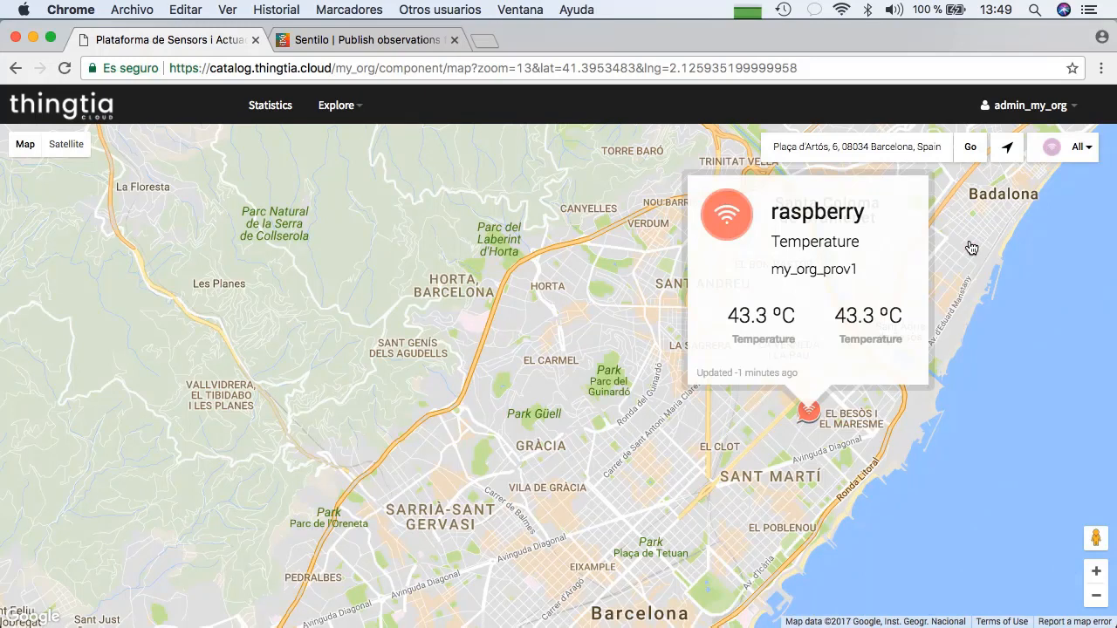
Show the viewers available for exploring the catalog
left_click(372, 103)
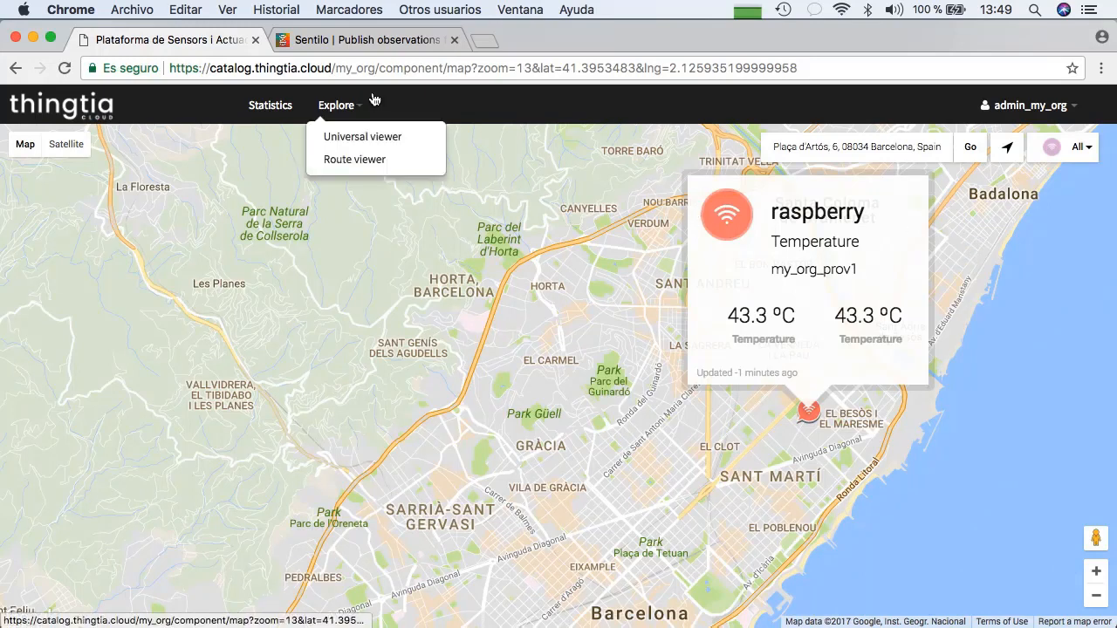